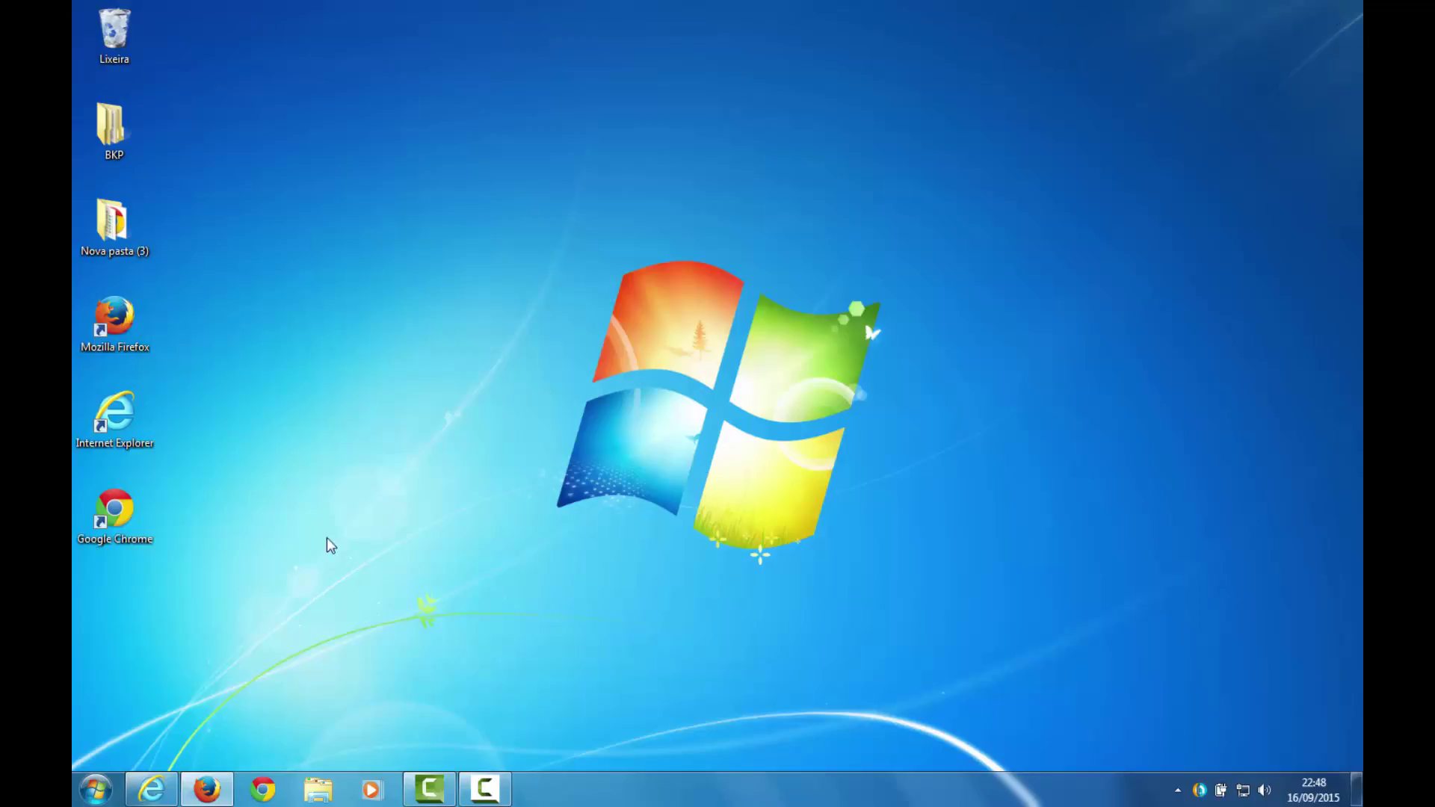
{"action": "left_click", "coordinate": [264, 791]}
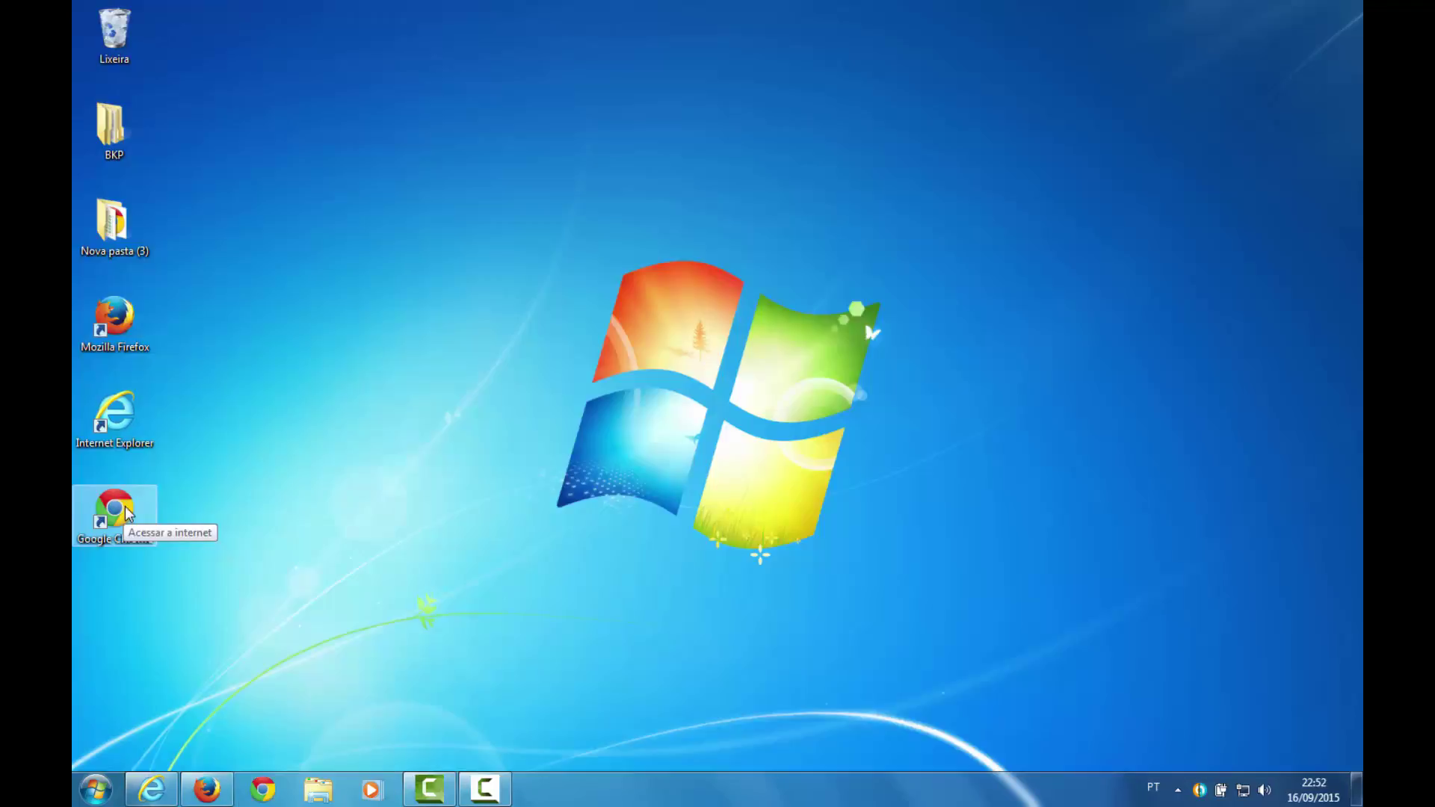
Remove the delta-homes.com address following chrome.exe" from the target of the desktop Google Chrome shortcut and save its properties.
{"action": "right_click", "coordinate": [114, 511]}
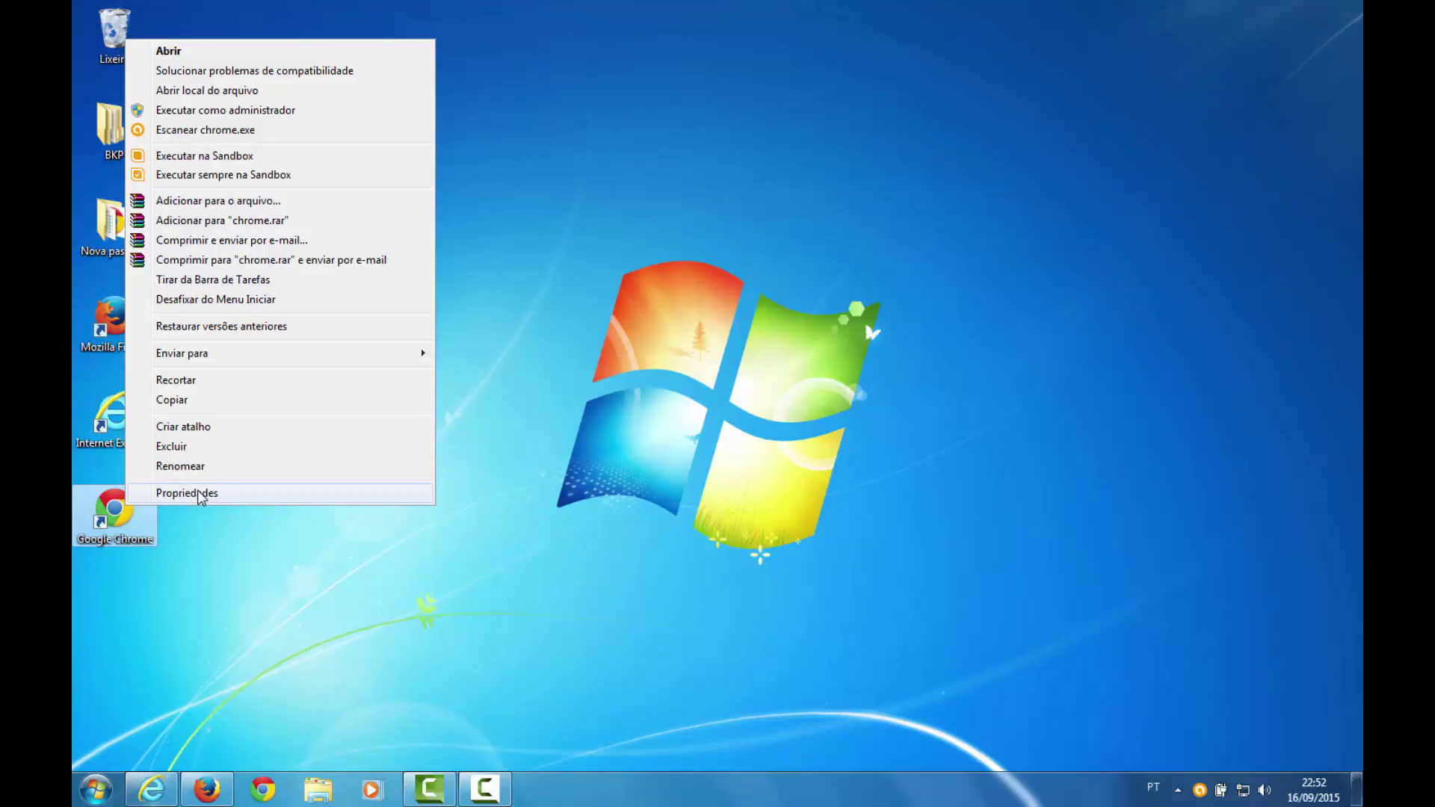
{"action": "left_click", "coordinate": [198, 493]}
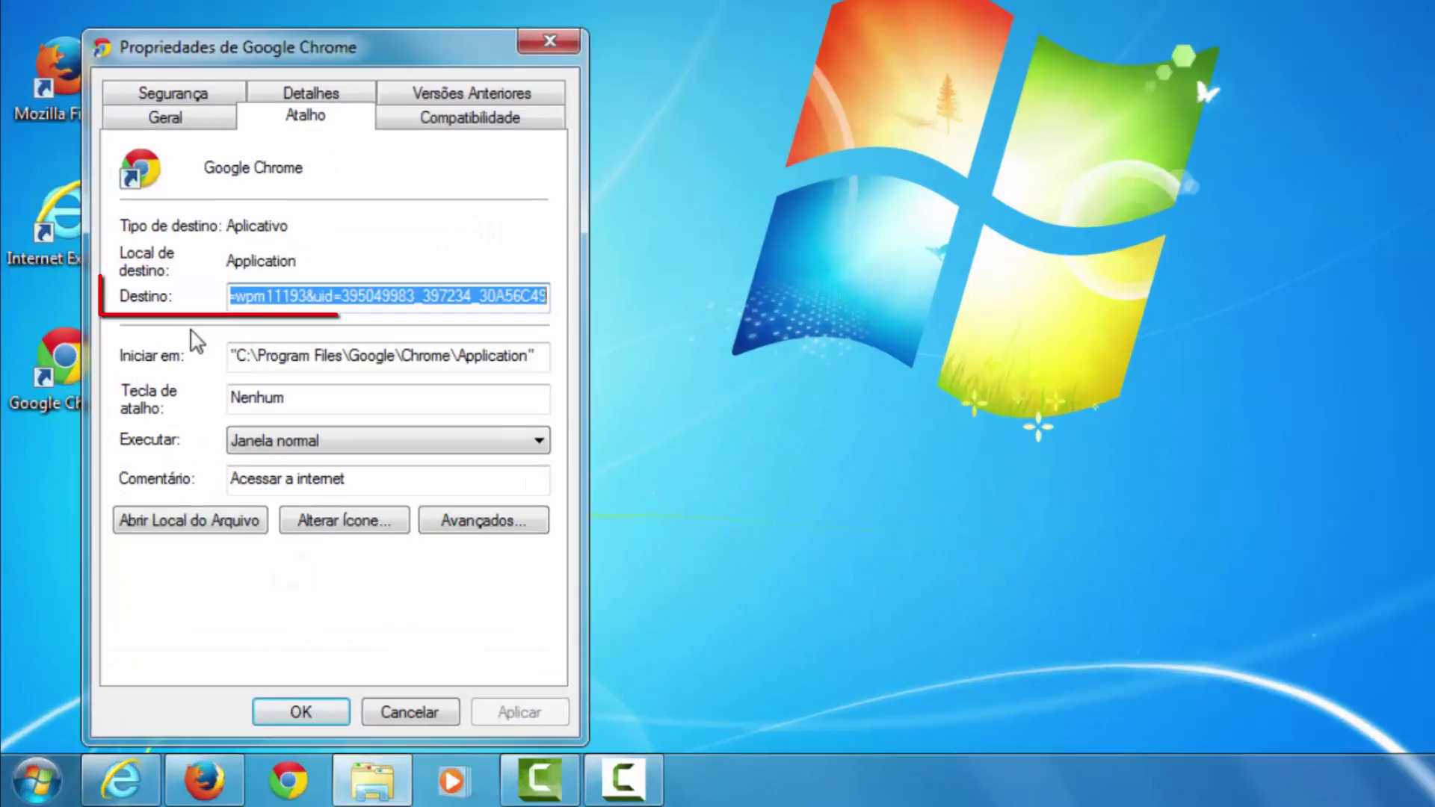
{"action": "left_click", "coordinate": [262, 296]}
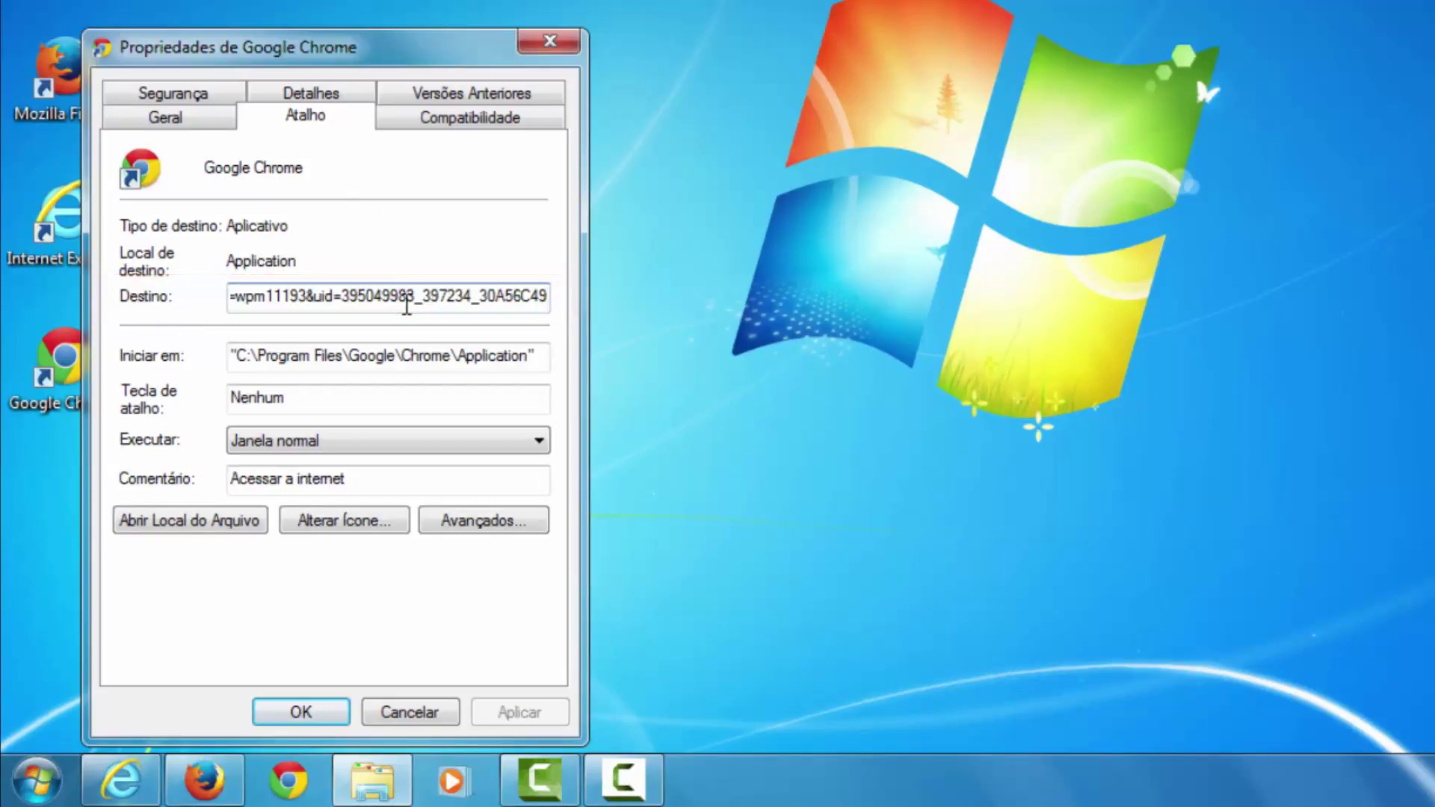
{"action": "key", "text": "Left"}
{"action": "key", "text": "Left"}
{"action": "key", "text": "Left"}
{"action": "key", "text": "Left"}
{"action": "key", "text": "Left"}
{"action": "key", "text": "Left"}
{"action": "key", "text": "Left"}
{"action": "key", "text": "Left"}
{"action": "key", "text": "Left"}
{"action": "key", "text": "Left"}
{"action": "key", "text": "Left"}
{"action": "key", "text": "Left"}
{"action": "key", "text": "Left"}
{"action": "key", "text": "Left"}
{"action": "key", "text": "Left"}
{"action": "key", "text": "Left"}
{"action": "key", "text": "Left"}
{"action": "key", "text": "Left"}
{"action": "key", "text": "Left"}
{"action": "key", "text": "Left"}
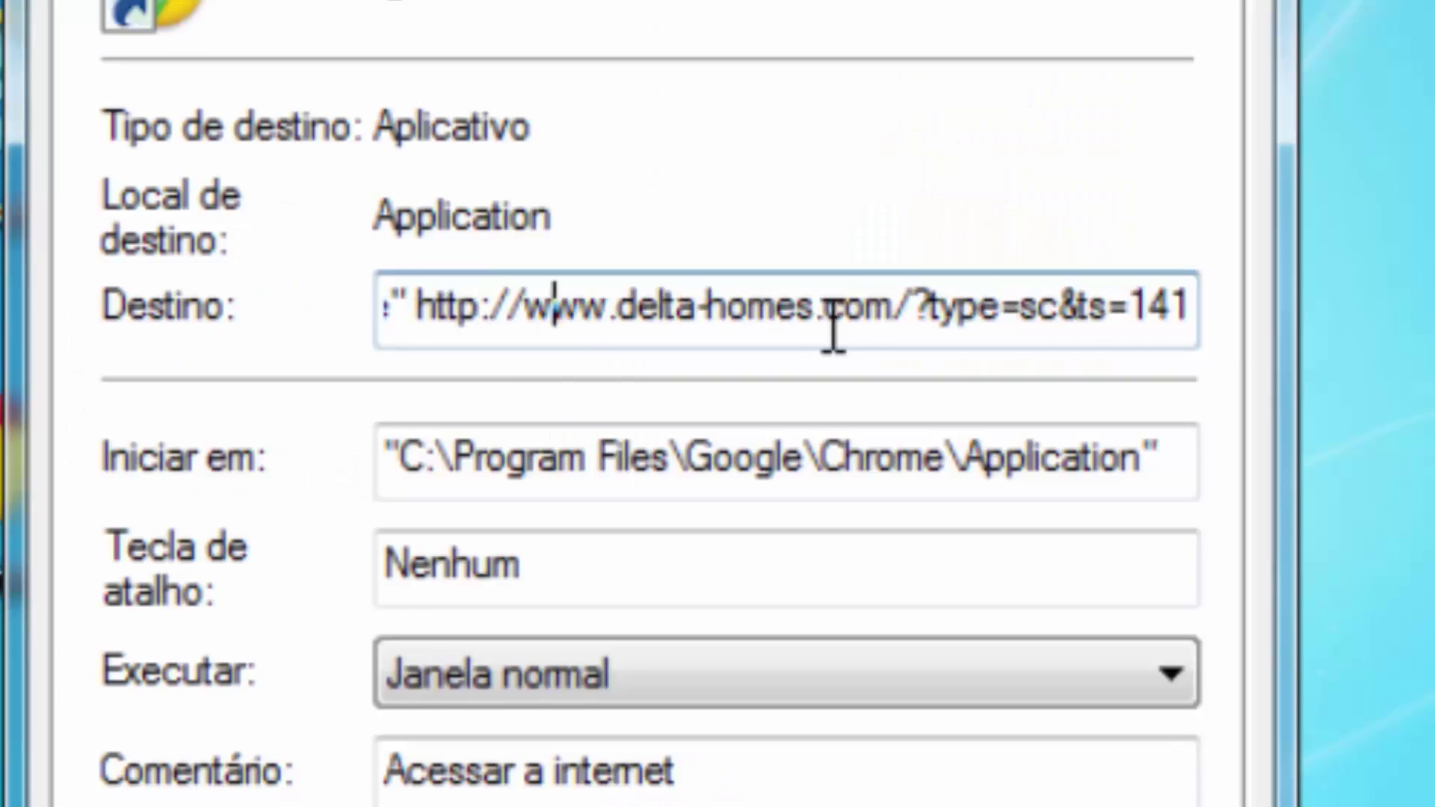
{"action": "key", "text": "Left"}
{"action": "key", "text": "Left"}
{"action": "key", "text": "Left"}
{"action": "key", "text": "Left"}
{"action": "key", "text": "Left"}
{"action": "key", "text": "Left"}
{"action": "key", "text": "Left"}
{"action": "key", "text": "Left"}
{"action": "key", "text": "Left"}
{"action": "key", "text": "Left"}
{"action": "key", "text": "Left"}
{"action": "key", "text": "Left"}
{"action": "key", "text": "Left"}
{"action": "key", "text": "Left"}
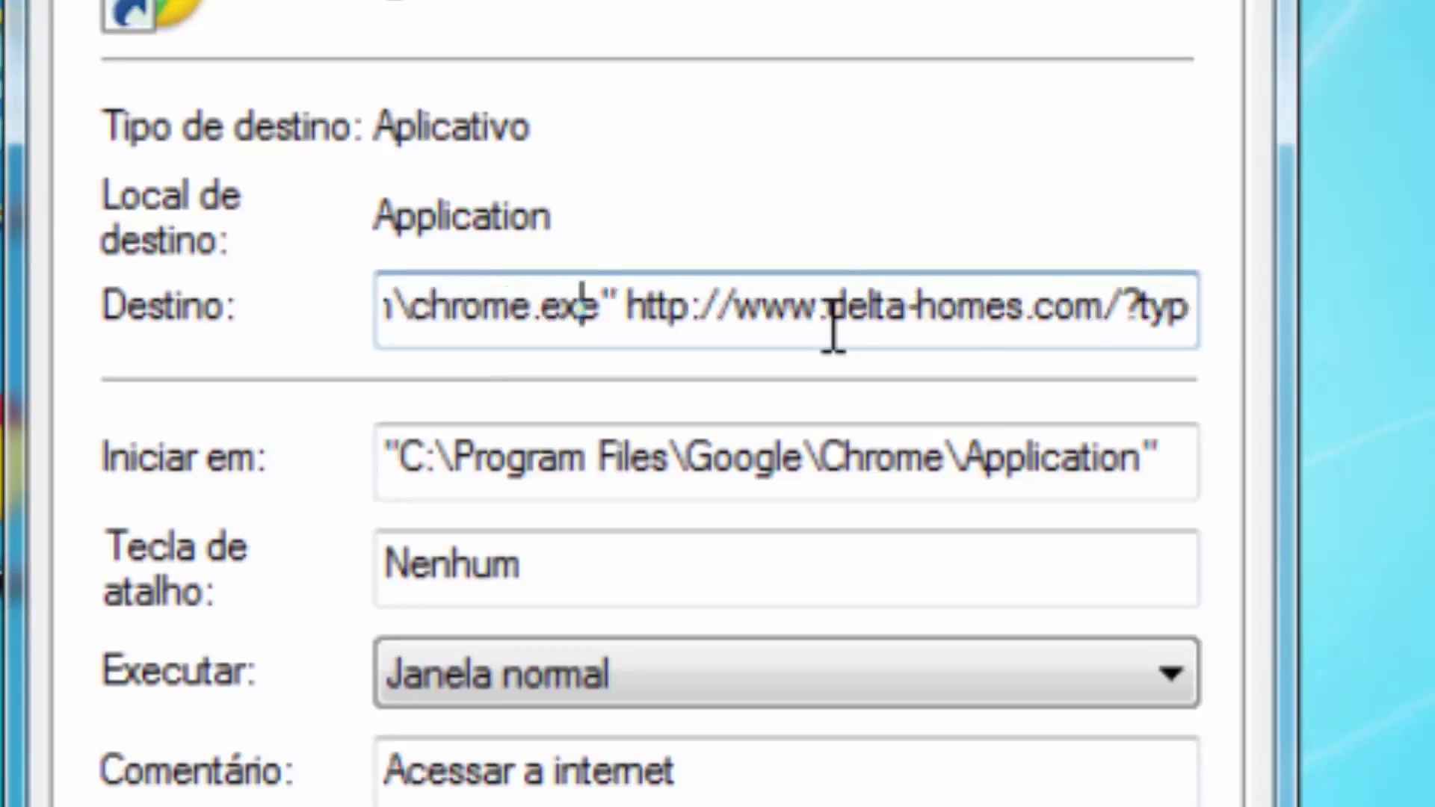
{"action": "key", "text": "Right"}
{"action": "key", "text": "Right"}
{"action": "key", "text": "Right"}
{"action": "key", "text": "Right"}
{"action": "key", "text": "Right"}
{"action": "key", "text": "Delete"}
{"action": "key", "text": "Delete"}
{"action": "key", "text": "Delete"}
{"action": "key", "text": "Delete"}
{"action": "key", "text": "Delete"}
{"action": "key", "text": "Delete"}
{"action": "key", "text": "Delete"}
{"action": "key", "text": "Delete"}
{"action": "key", "text": "Delete"}
{"action": "key", "text": "Delete"}
{"action": "key", "text": "Delete"}
{"action": "key", "text": "Delete"}
{"action": "key", "text": "Delete"}
{"action": "key", "text": "Delete"}
{"action": "key", "text": "Delete"}
{"action": "key", "text": "Delete"}
{"action": "key", "text": "Delete"}
{"action": "key", "text": "Delete"}
{"action": "key", "text": "Delete"}
{"action": "key", "text": "Delete"}
{"action": "key", "text": "Delete"}
{"action": "key", "text": "Delete"}
{"action": "key", "text": "Delete"}
{"action": "key", "text": "Delete"}
{"action": "key", "text": "Delete"}
{"action": "key", "text": "Delete"}
{"action": "key", "text": "Delete"}
{"action": "key", "text": "Delete"}
{"action": "key", "text": "Delete"}
{"action": "key", "text": "Delete"}
{"action": "key", "text": "Delete"}
{"action": "key", "text": "Delete"}
{"action": "key", "text": "Delete"}
{"action": "key", "text": "Delete"}
{"action": "key", "text": "Delete"}
{"action": "key", "text": "Delete"}
{"action": "key", "text": "Delete"}
{"action": "key", "text": "Delete"}
{"action": "key", "text": "Delete"}
{"action": "key", "text": "Delete"}
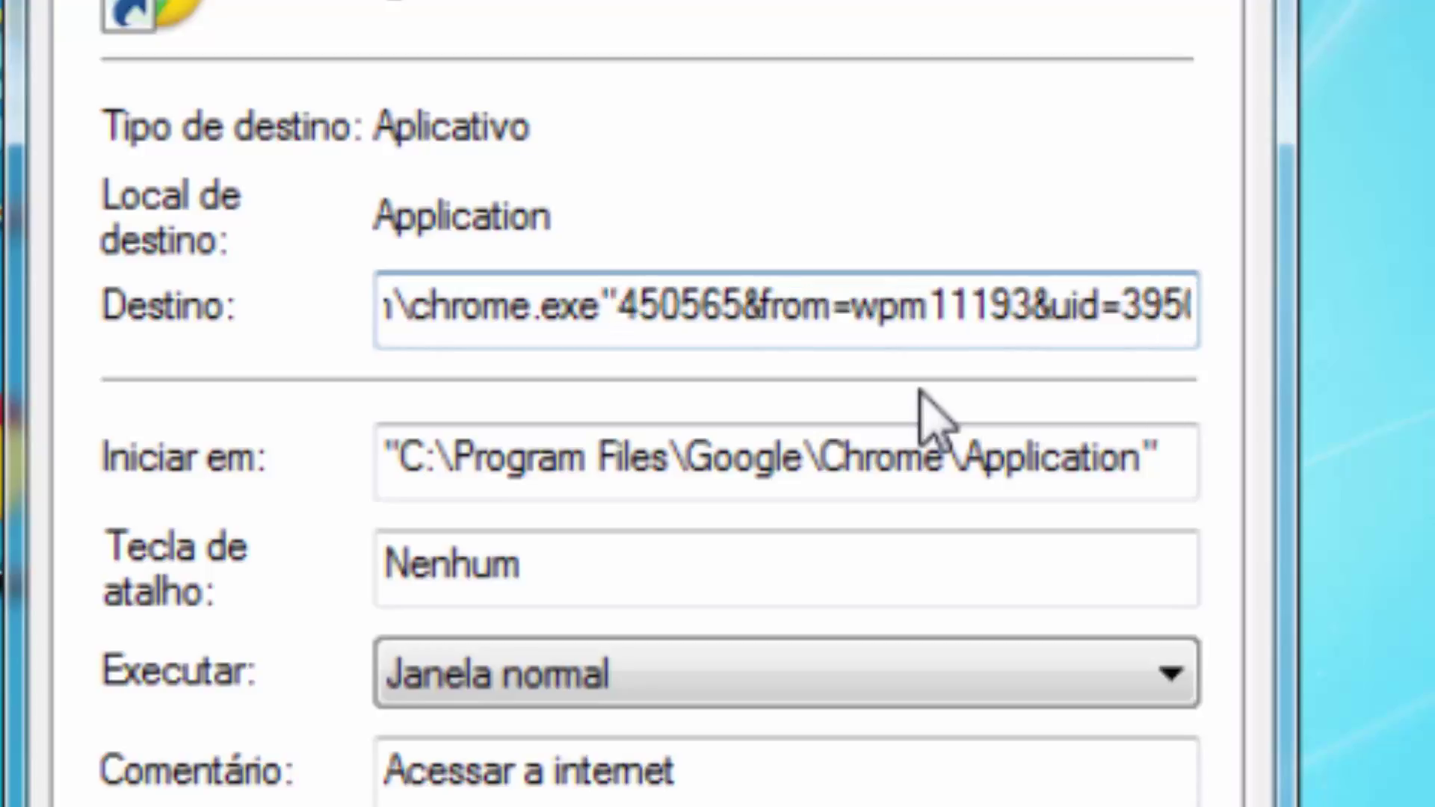
{"action": "key", "text": "Delete"}
{"action": "key", "text": "Delete"}
{"action": "key", "text": "Delete"}
{"action": "key", "text": "Delete"}
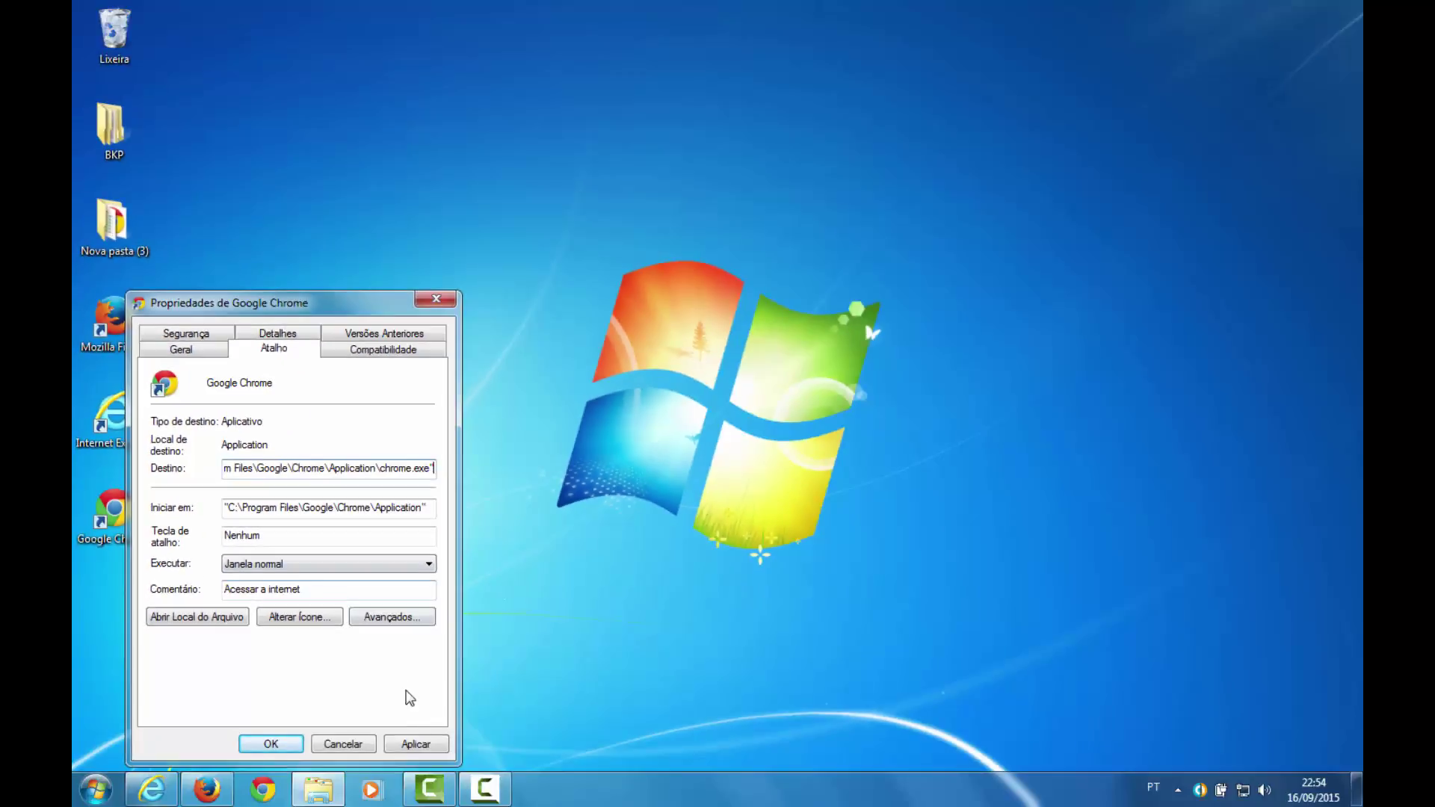
{"action": "left_click", "coordinate": [416, 744]}
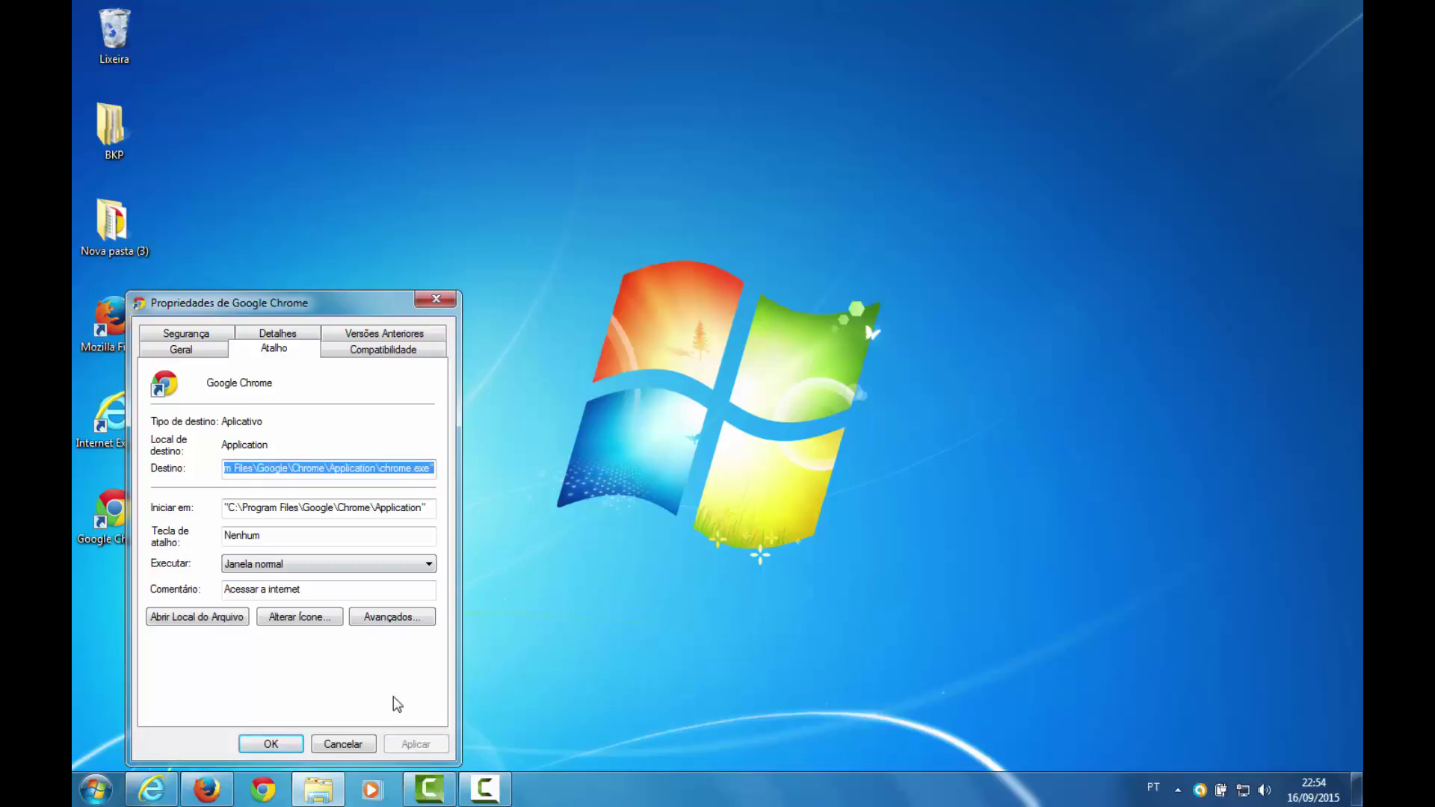
{"action": "left_click", "coordinate": [287, 744]}
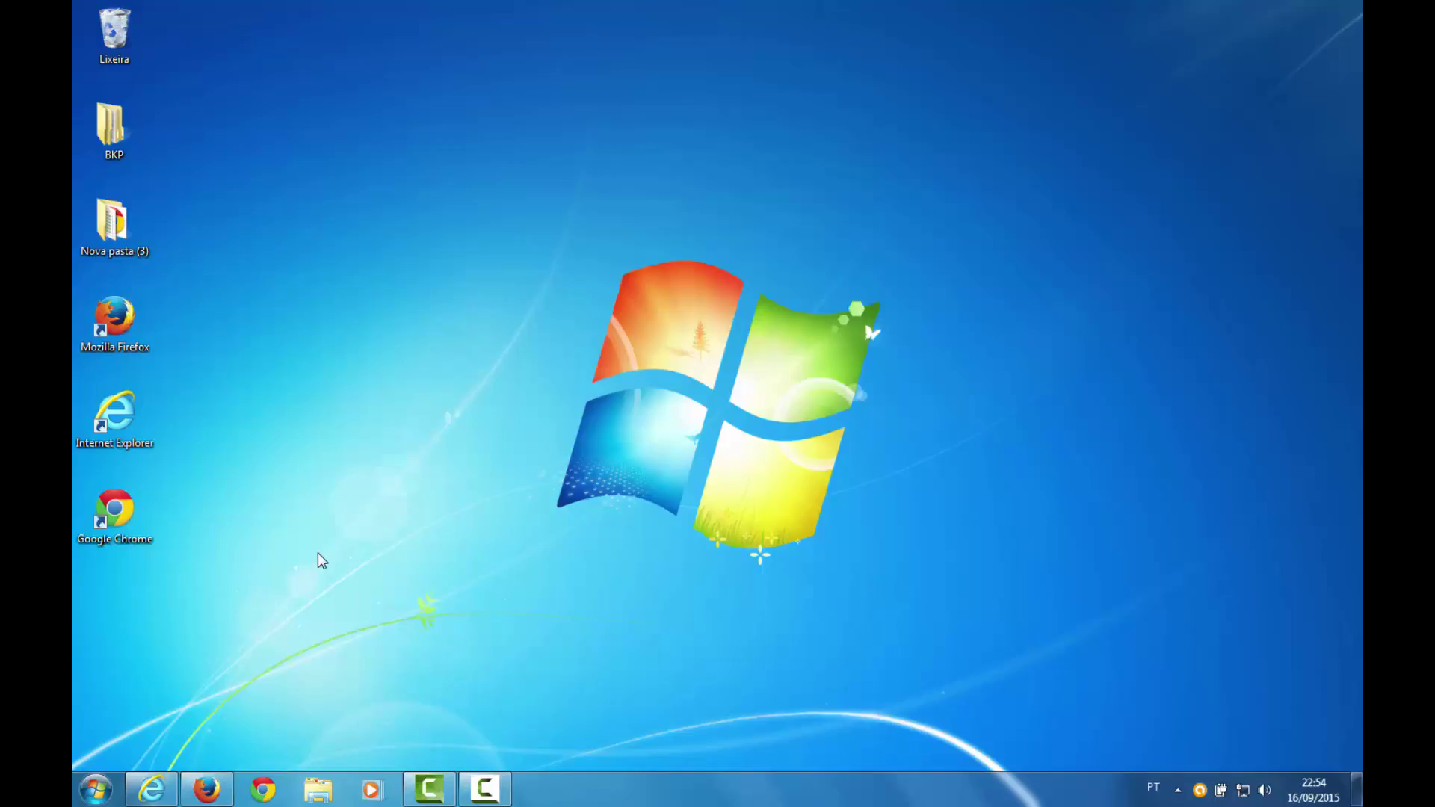
Launch Chrome from the desktop shortcut and from its taskbar shortcut to check each start page, closing the browser each time.
{"action": "double_click", "coordinate": [134, 514]}
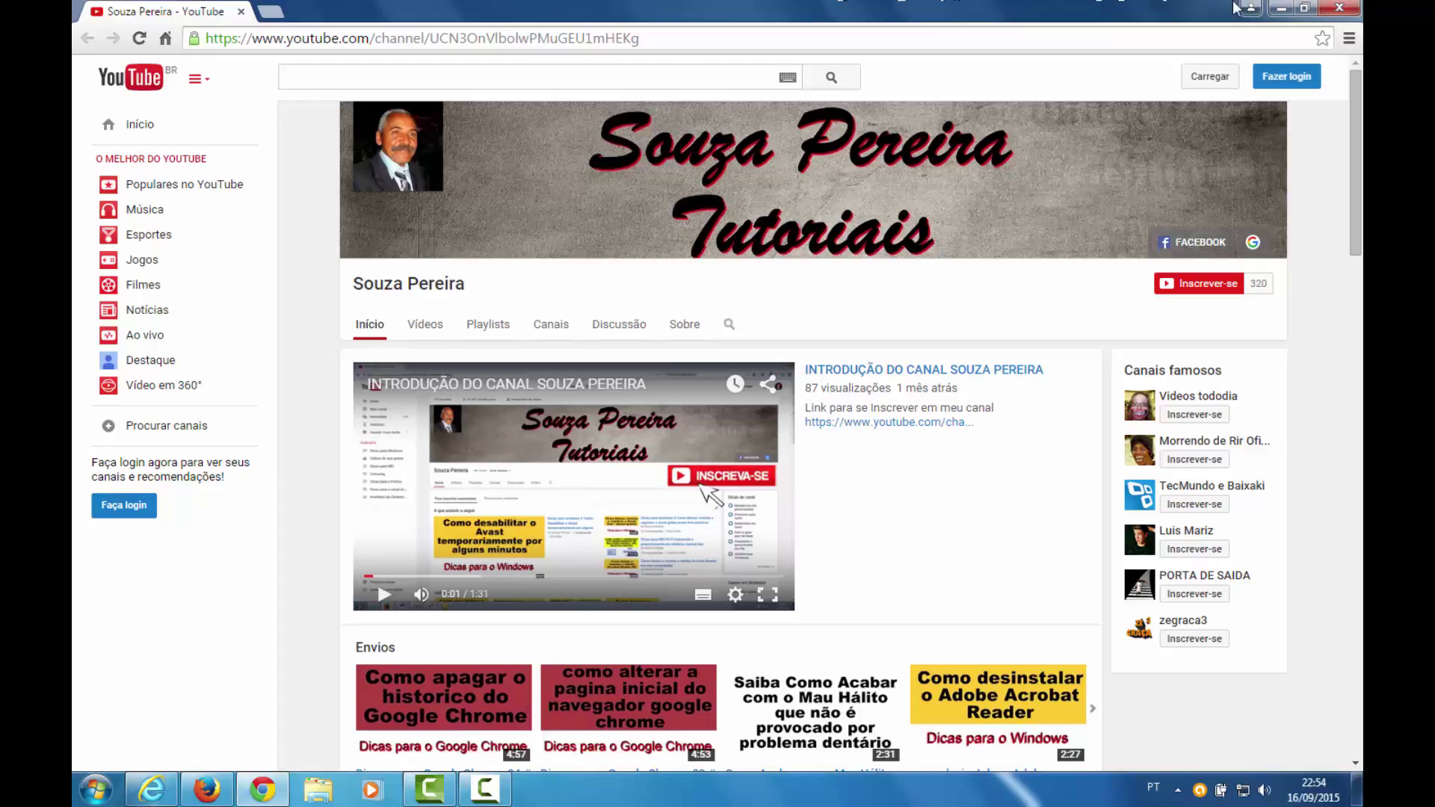
{"action": "left_click", "coordinate": [1337, 9]}
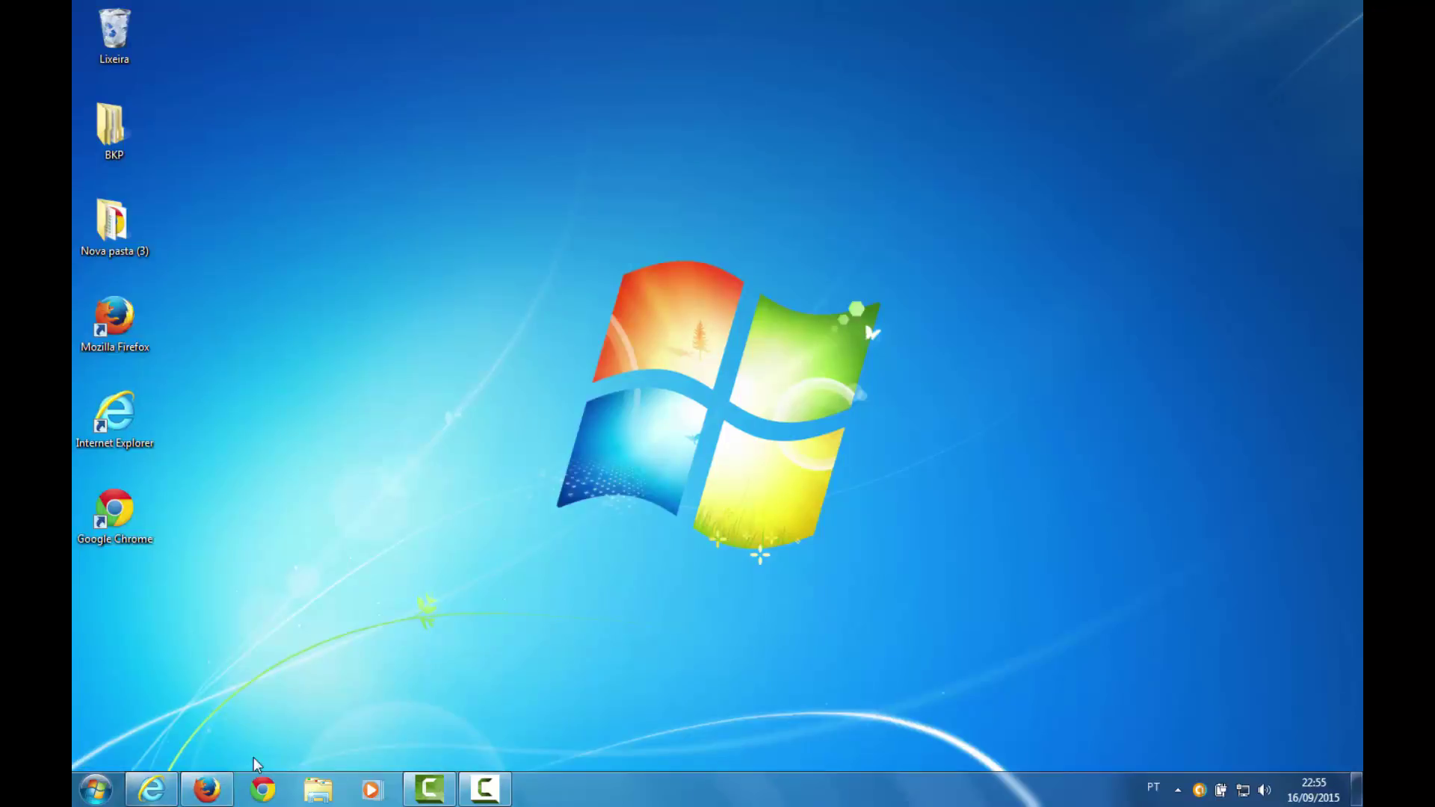
{"action": "left_click", "coordinate": [268, 790]}
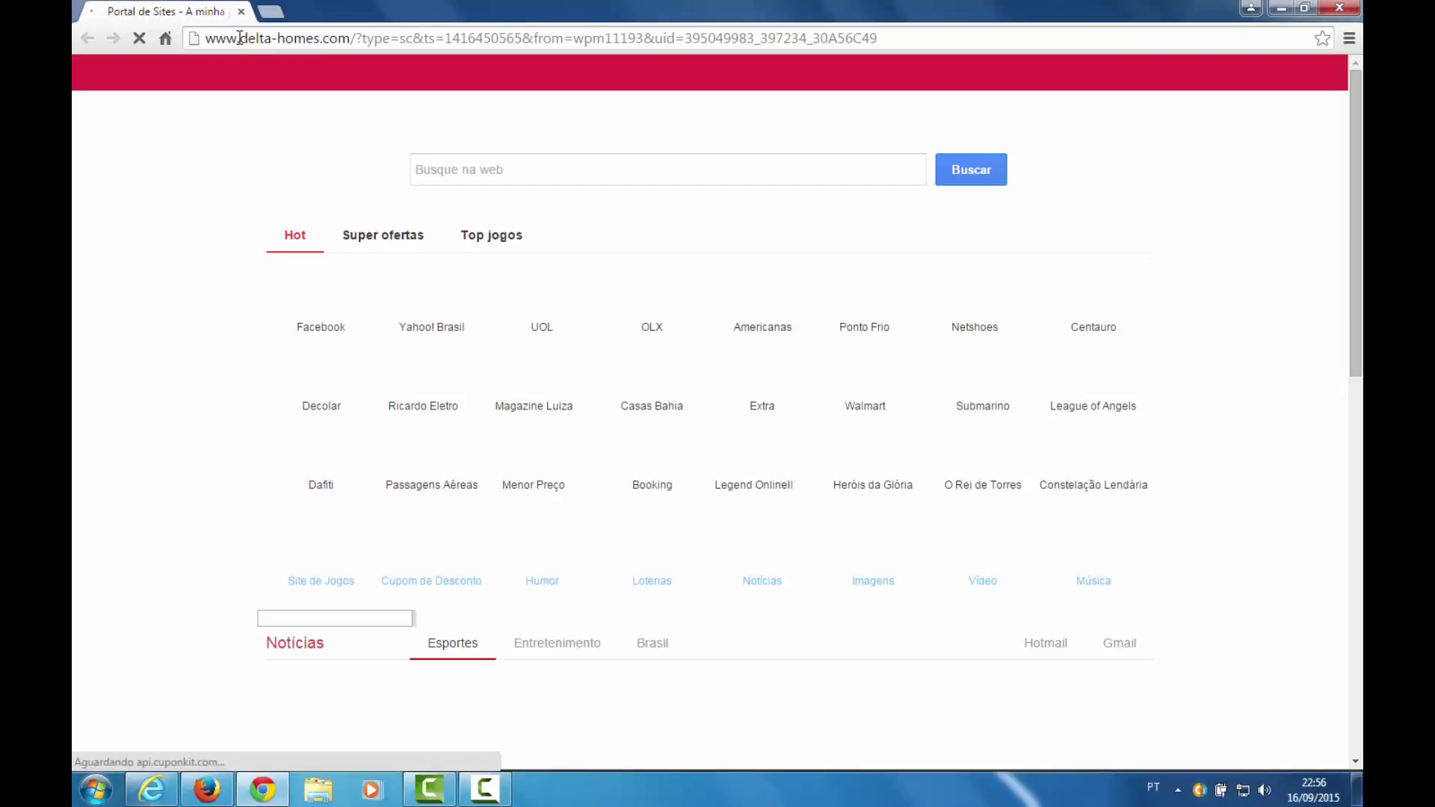
{"action": "left_click", "coordinate": [1340, 9]}
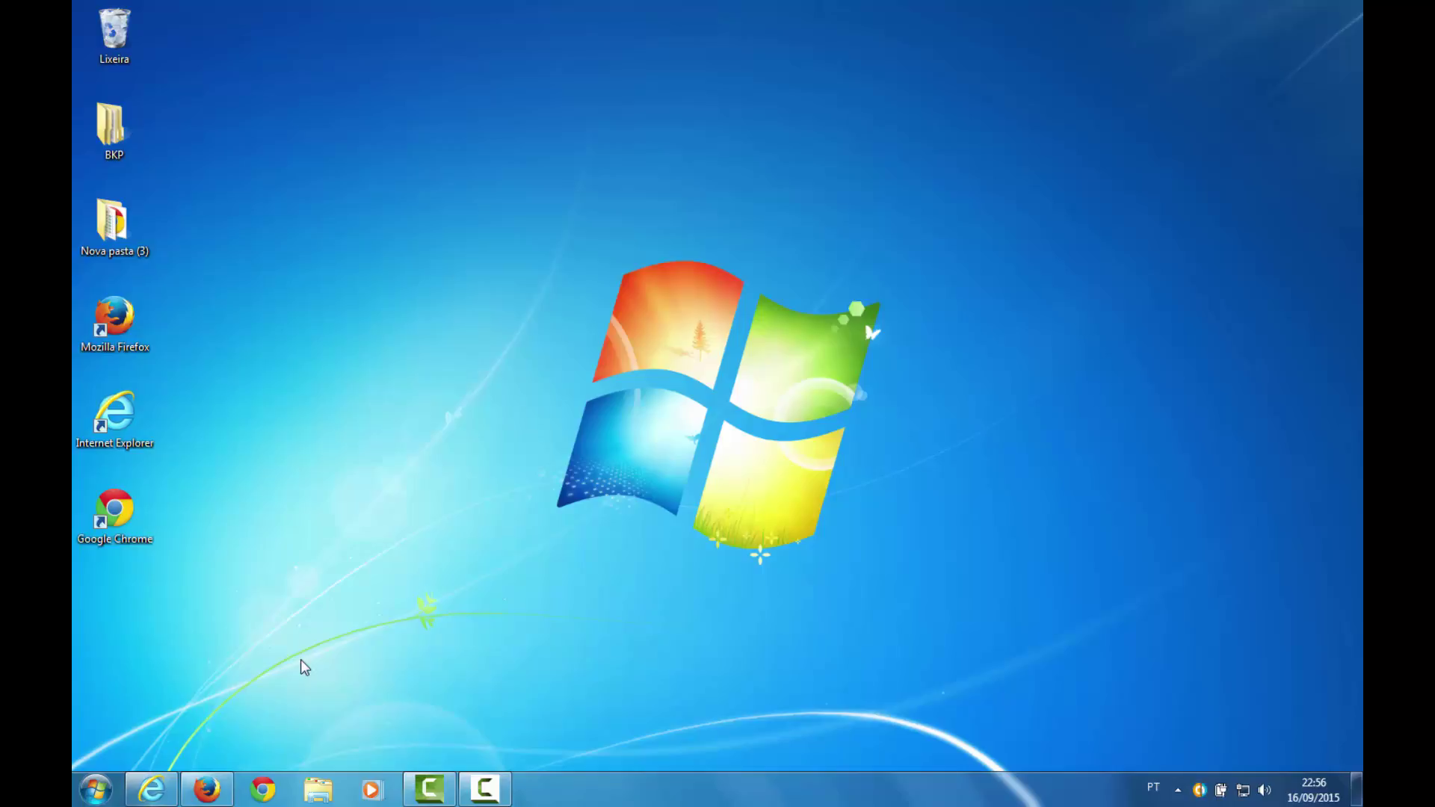
Remove the delta-homes.com address following chrome.exe" from the target of the taskbar's Google Chrome shortcut and save its properties.
{"action": "right_click", "coordinate": [263, 789]}
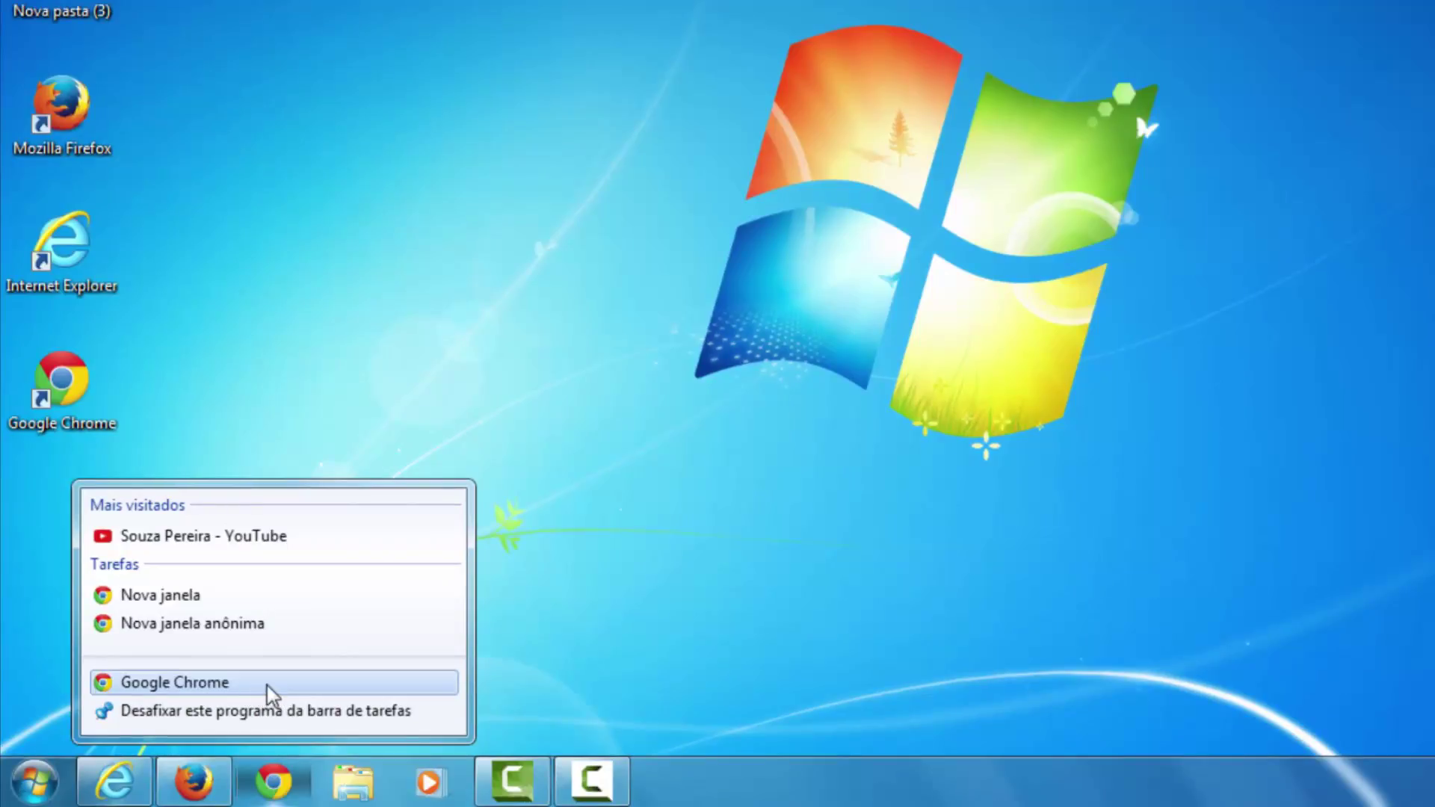
{"action": "right_click", "coordinate": [268, 685]}
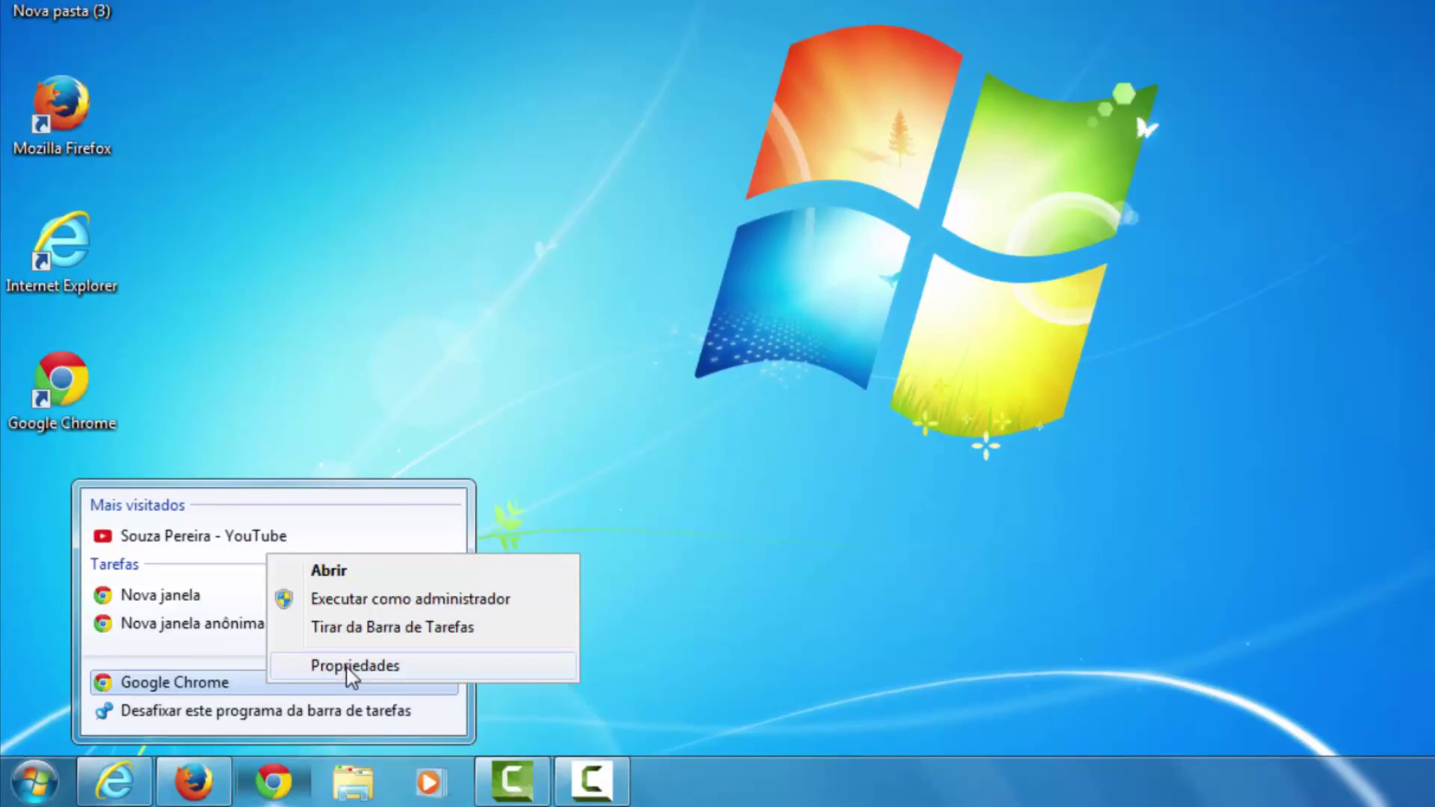
{"action": "left_click", "coordinate": [351, 666]}
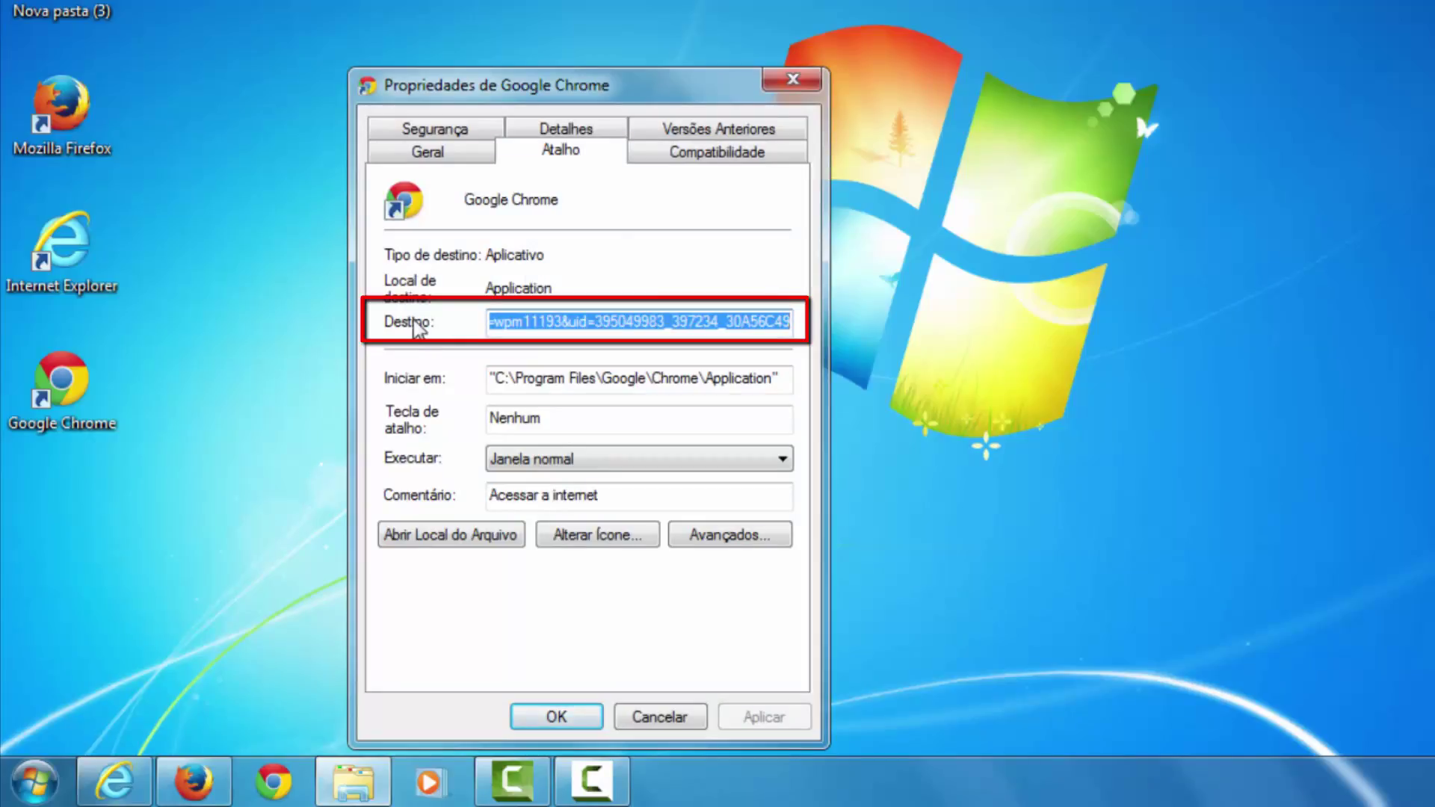
{"action": "left_click", "coordinate": [588, 319]}
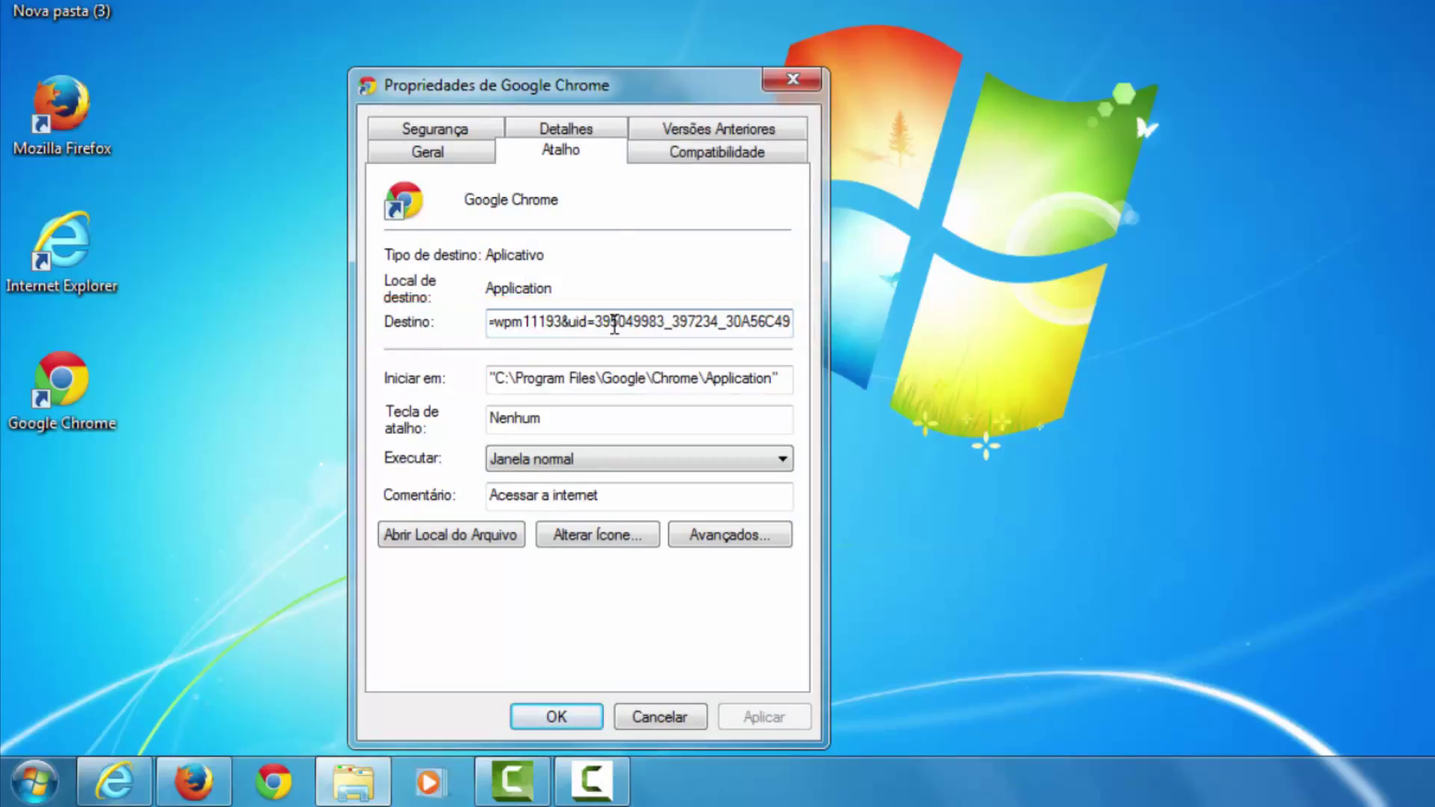
{"action": "key", "text": "Left"}
{"action": "key", "text": "Left"}
{"action": "key", "text": "Left"}
{"action": "key", "text": "Left"}
{"action": "key", "text": "Left"}
{"action": "key", "text": "Left"}
{"action": "key", "text": "Left"}
{"action": "key", "text": "Left"}
{"action": "key", "text": "Left"}
{"action": "key", "text": "Left"}
{"action": "key", "text": "Left"}
{"action": "key", "text": "Left"}
{"action": "key", "text": "Left"}
{"action": "key", "text": "Left"}
{"action": "key", "text": "Left"}
{"action": "key", "text": "Left"}
{"action": "key", "text": "Left"}
{"action": "key", "text": "Left"}
{"action": "key", "text": "Left"}
{"action": "key", "text": "Left"}
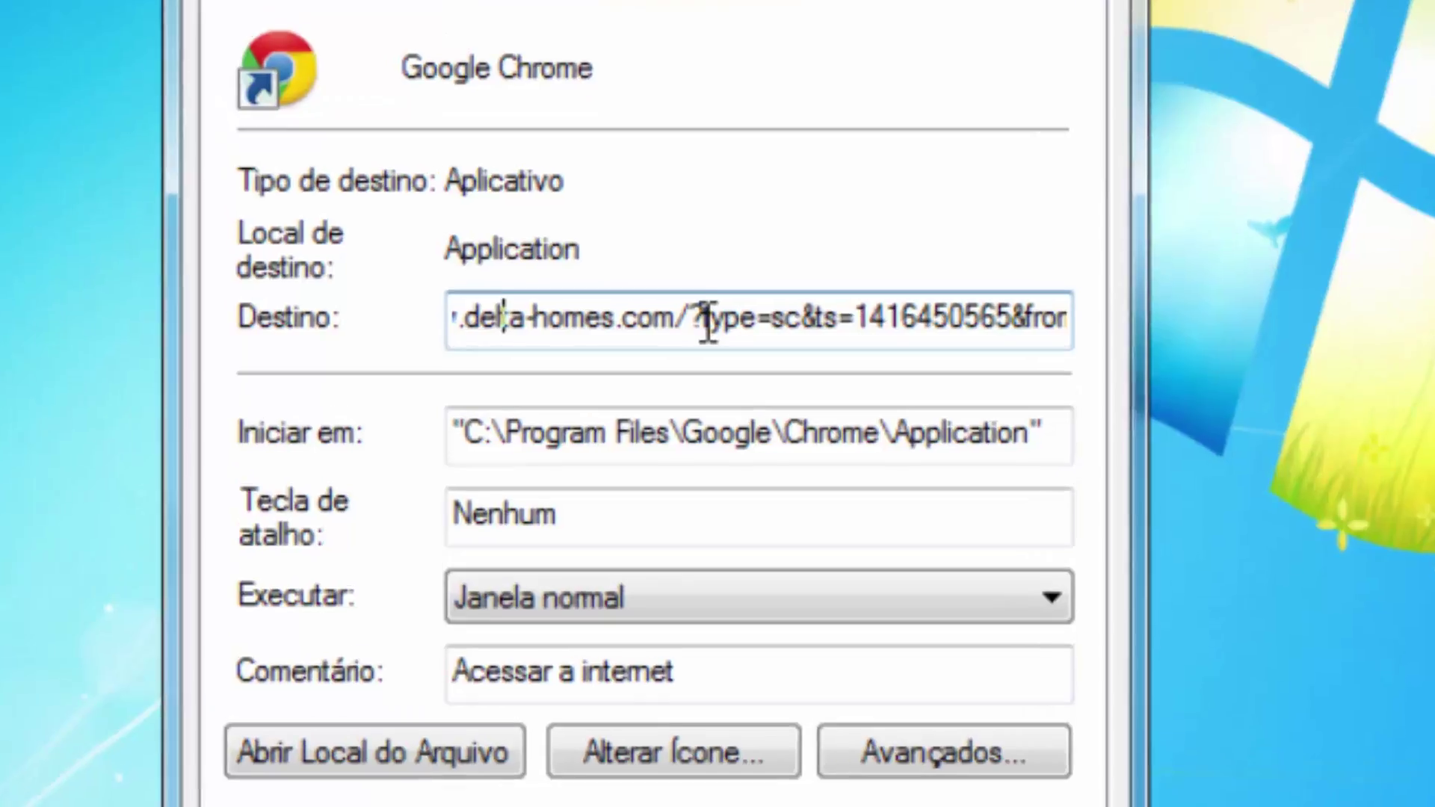
{"action": "key", "text": "Left"}
{"action": "key", "text": "Left"}
{"action": "key", "text": "Left"}
{"action": "key", "text": "Left"}
{"action": "key", "text": "Left"}
{"action": "key", "text": "Left"}
{"action": "key", "text": "Left"}
{"action": "key", "text": "Left"}
{"action": "key", "text": "Left"}
{"action": "key", "text": "Left"}
{"action": "key", "text": "Left"}
{"action": "key", "text": "Left"}
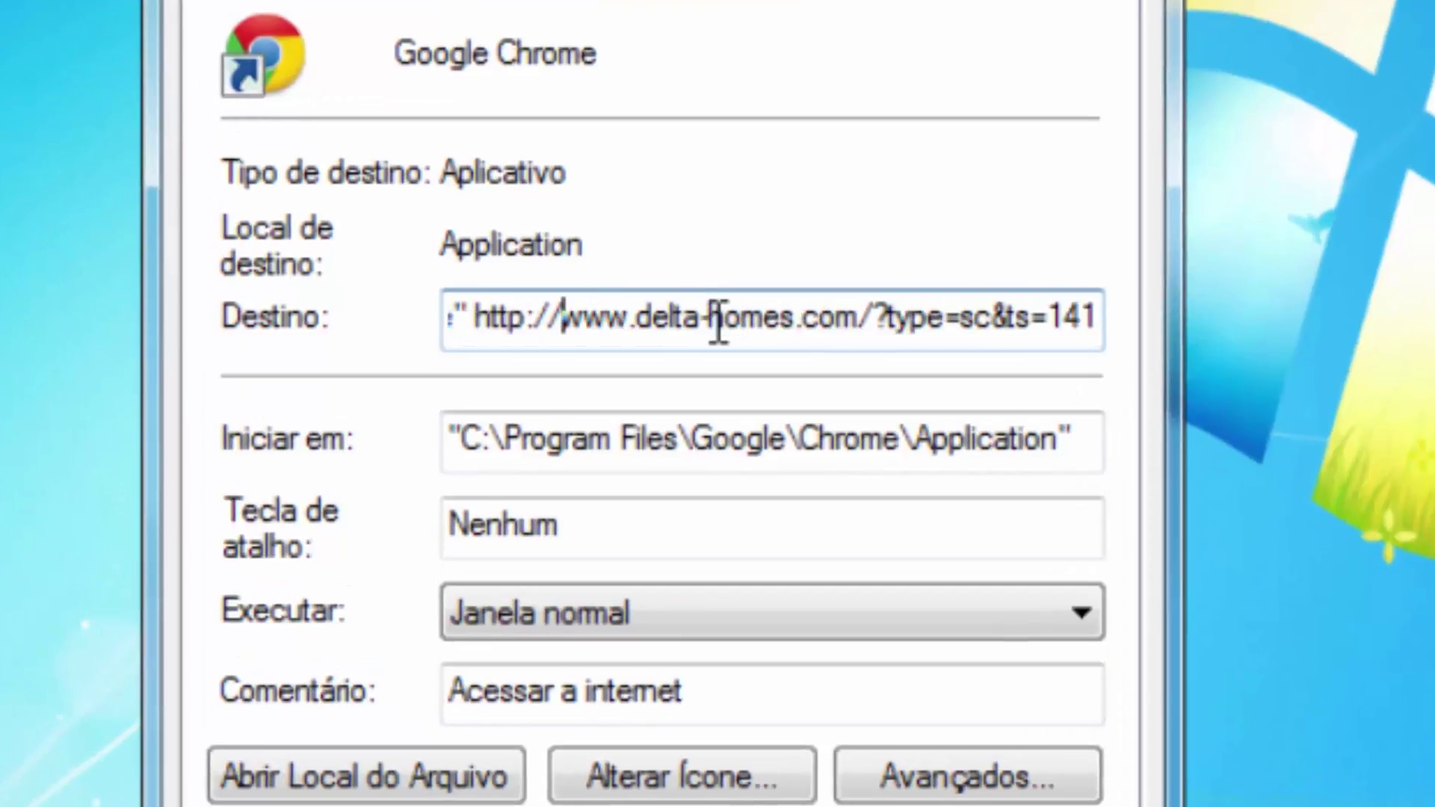
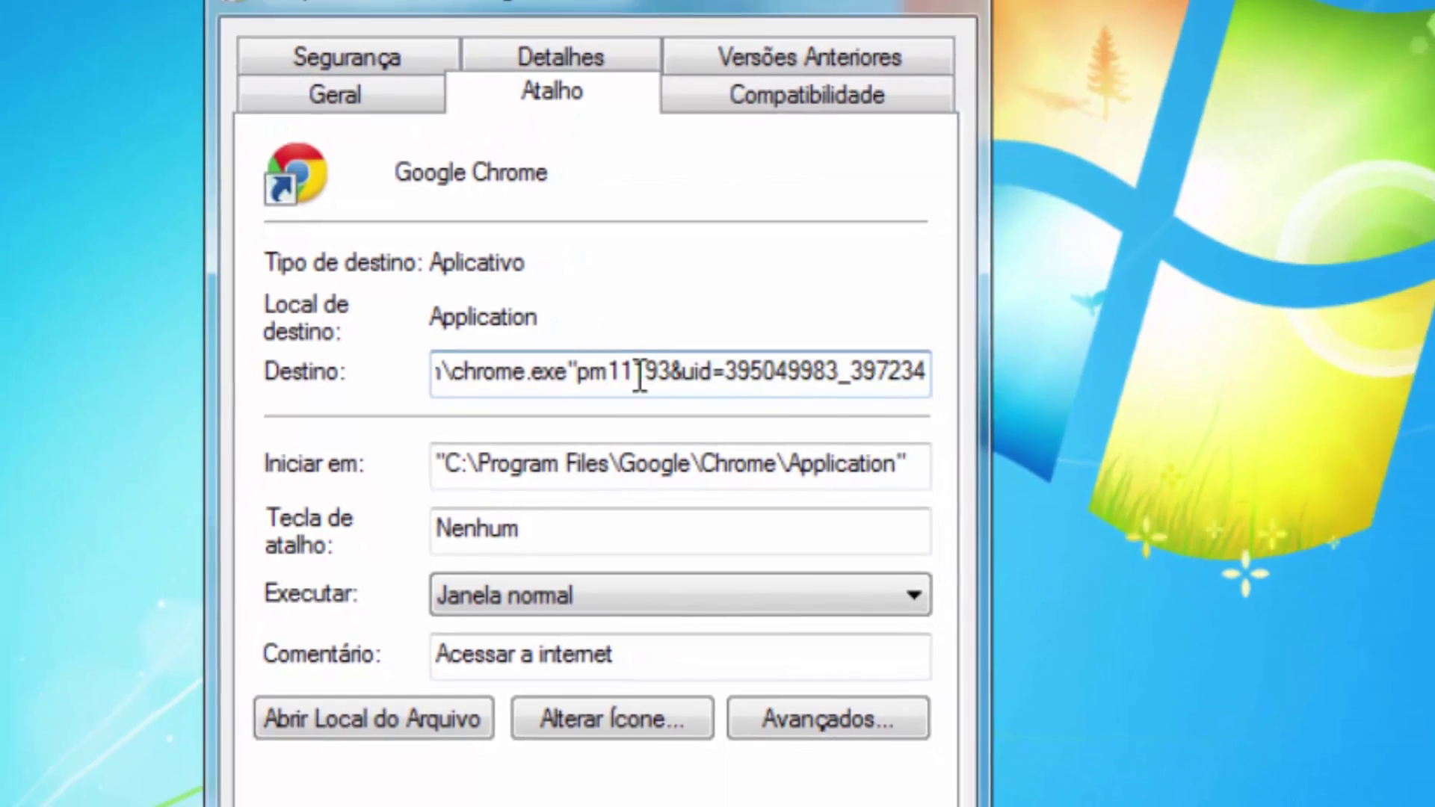
{"action": "key", "text": "Delete"}
{"action": "key", "text": "Delete"}
{"action": "key", "text": "Delete"}
{"action": "key", "text": "Delete"}
{"action": "key", "text": "Delete"}
{"action": "key", "text": "Delete"}
{"action": "key", "text": "Delete"}
{"action": "key", "text": "Delete"}
{"action": "key", "text": "Delete"}
{"action": "key", "text": "Delete"}
{"action": "key", "text": "Delete"}
{"action": "key", "text": "Delete"}
{"action": "key", "text": "Delete"}
{"action": "key", "text": "Delete"}
{"action": "key", "text": "Delete"}
{"action": "key", "text": "Delete"}
{"action": "key", "text": "Delete"}
{"action": "key", "text": "Delete"}
{"action": "key", "text": "Delete"}
{"action": "key", "text": "Delete"}
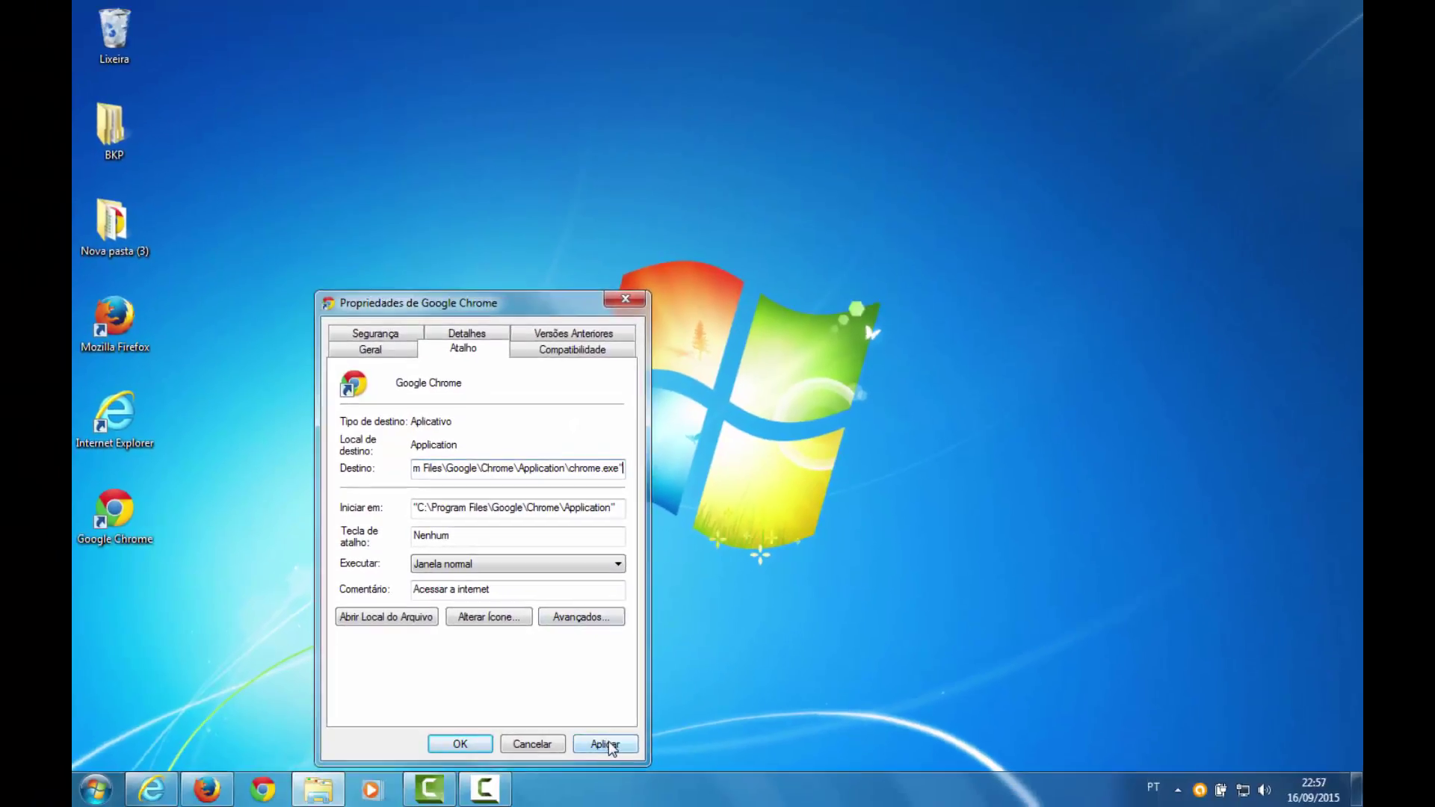
{"action": "left_click", "coordinate": [607, 744]}
{"action": "left_click", "coordinate": [471, 743]}
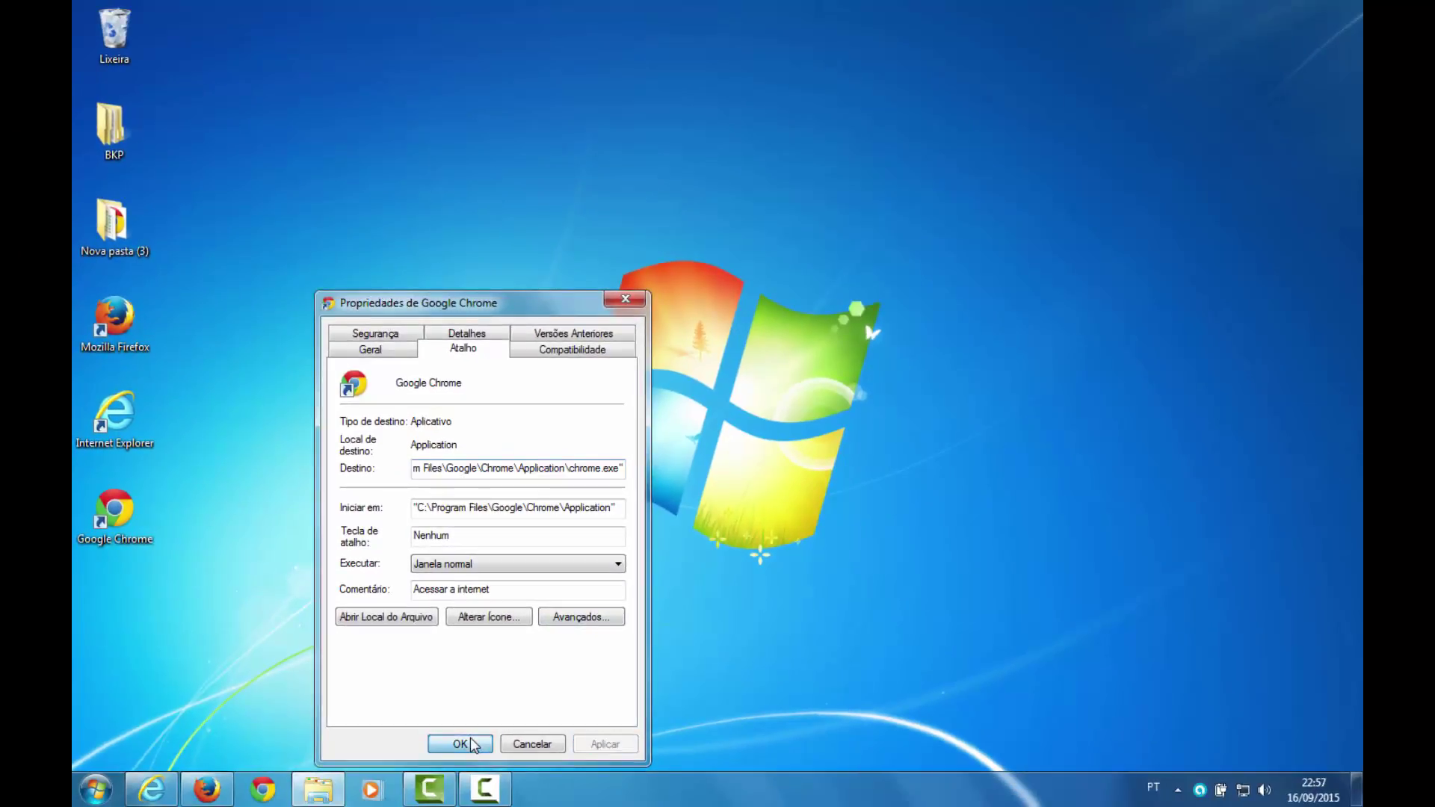
Launch Chrome from the taskbar shortcut to check its start page, and close the browser.
{"action": "left_click", "coordinate": [263, 791]}
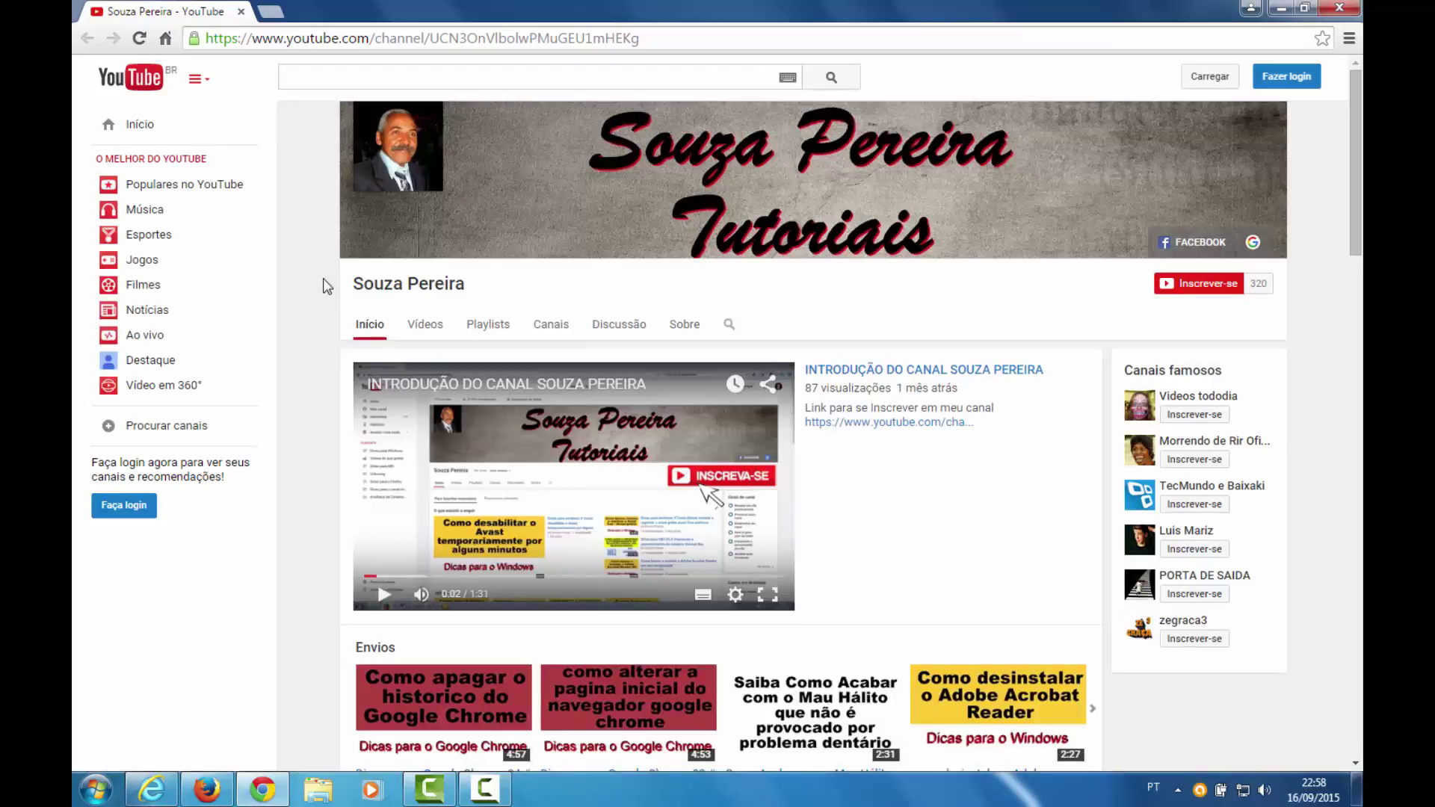
{"action": "left_click", "coordinate": [1341, 9]}
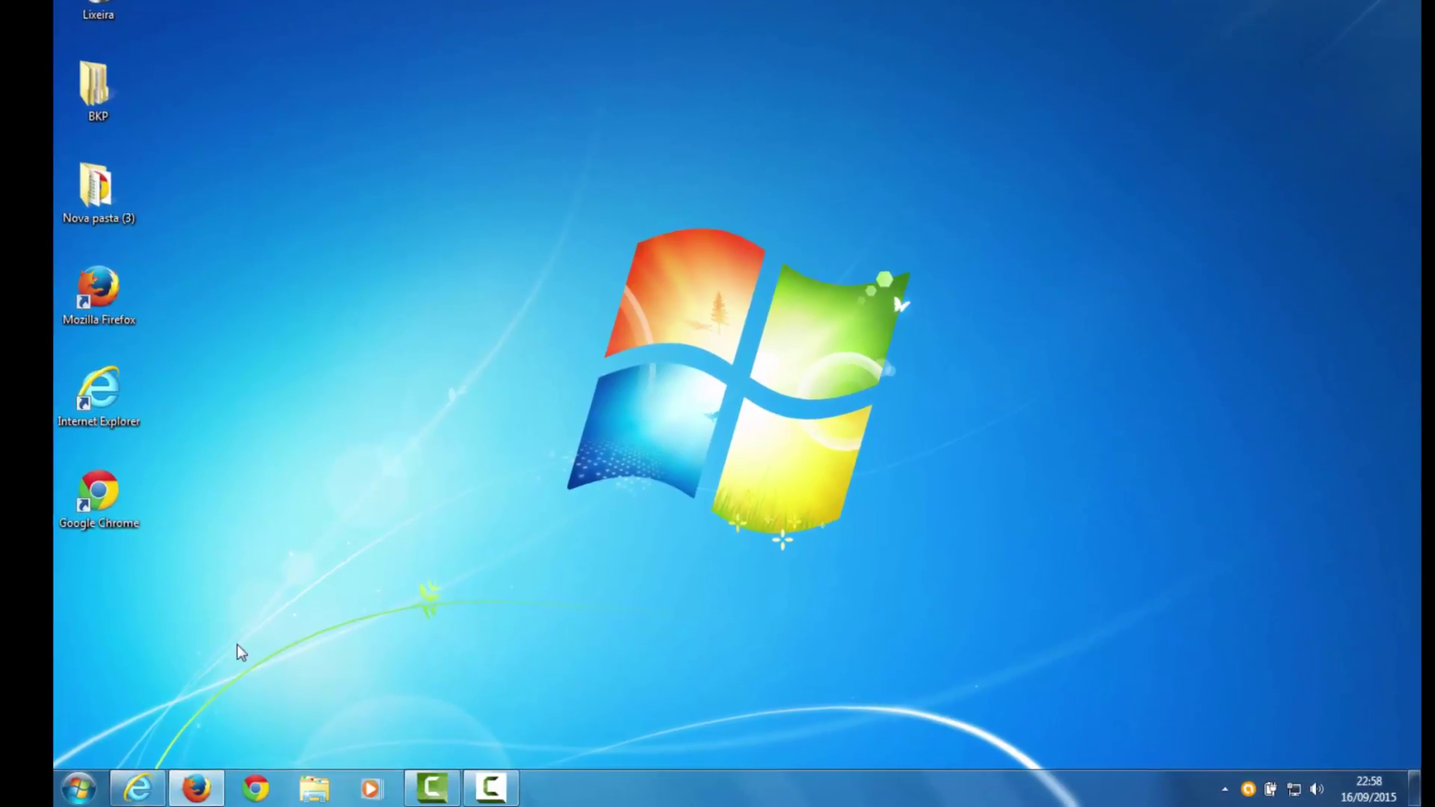
Open the properties of the Google Chrome shortcut inside the Google Chrome folder of the Start menu's full program list.
{"action": "left_click", "coordinate": [78, 789]}
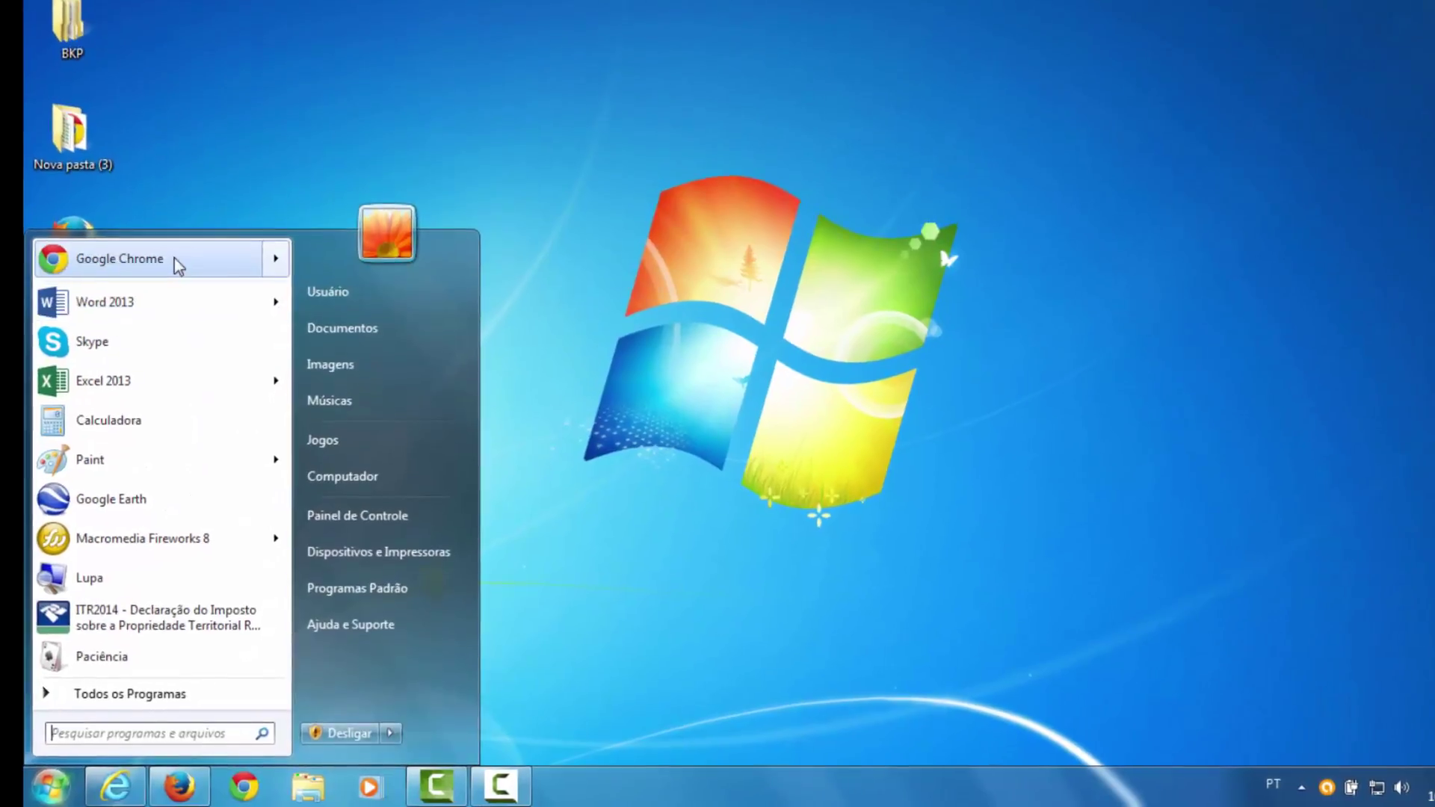
{"action": "mouse_move", "coordinate": [176, 261]}
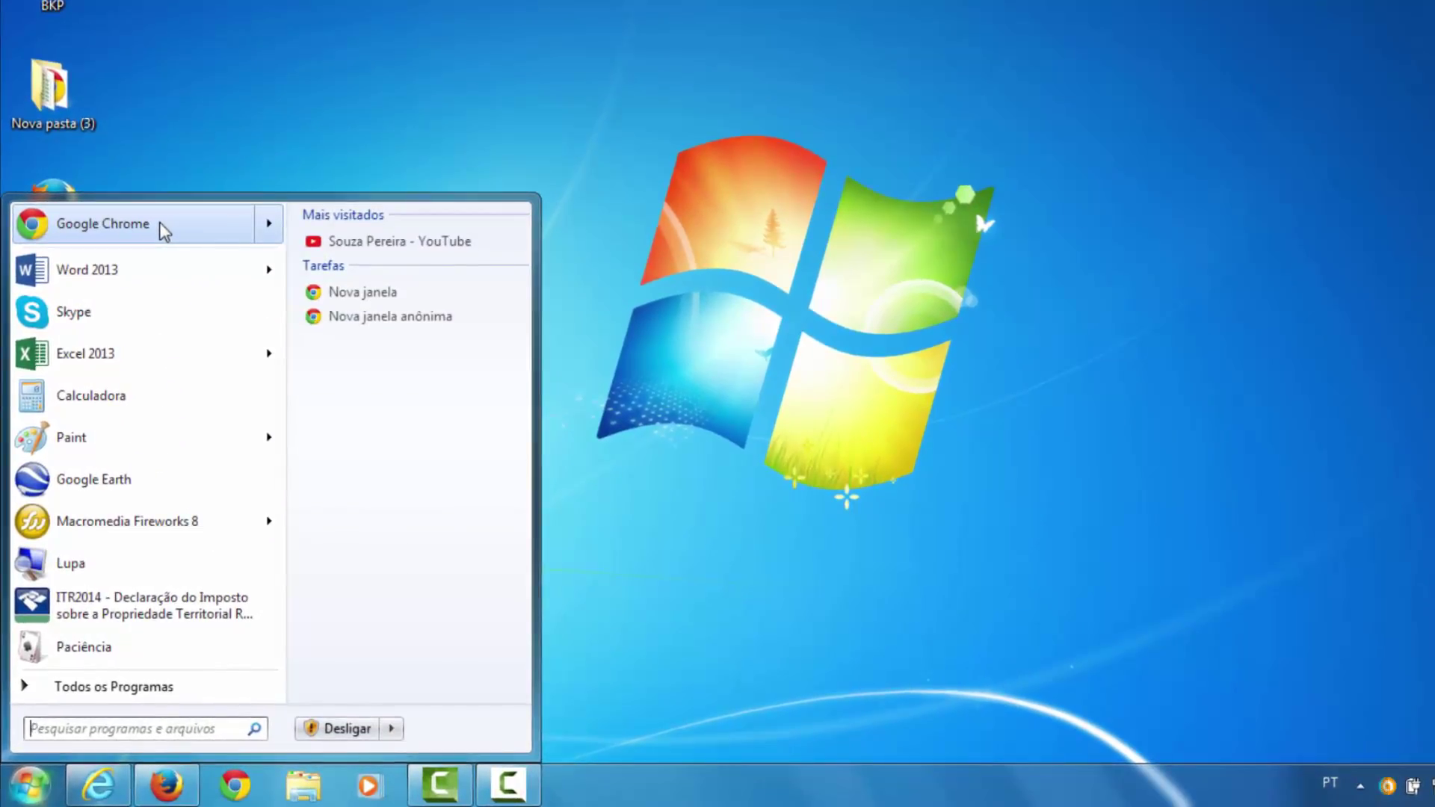
{"action": "left_click", "coordinate": [90, 687]}
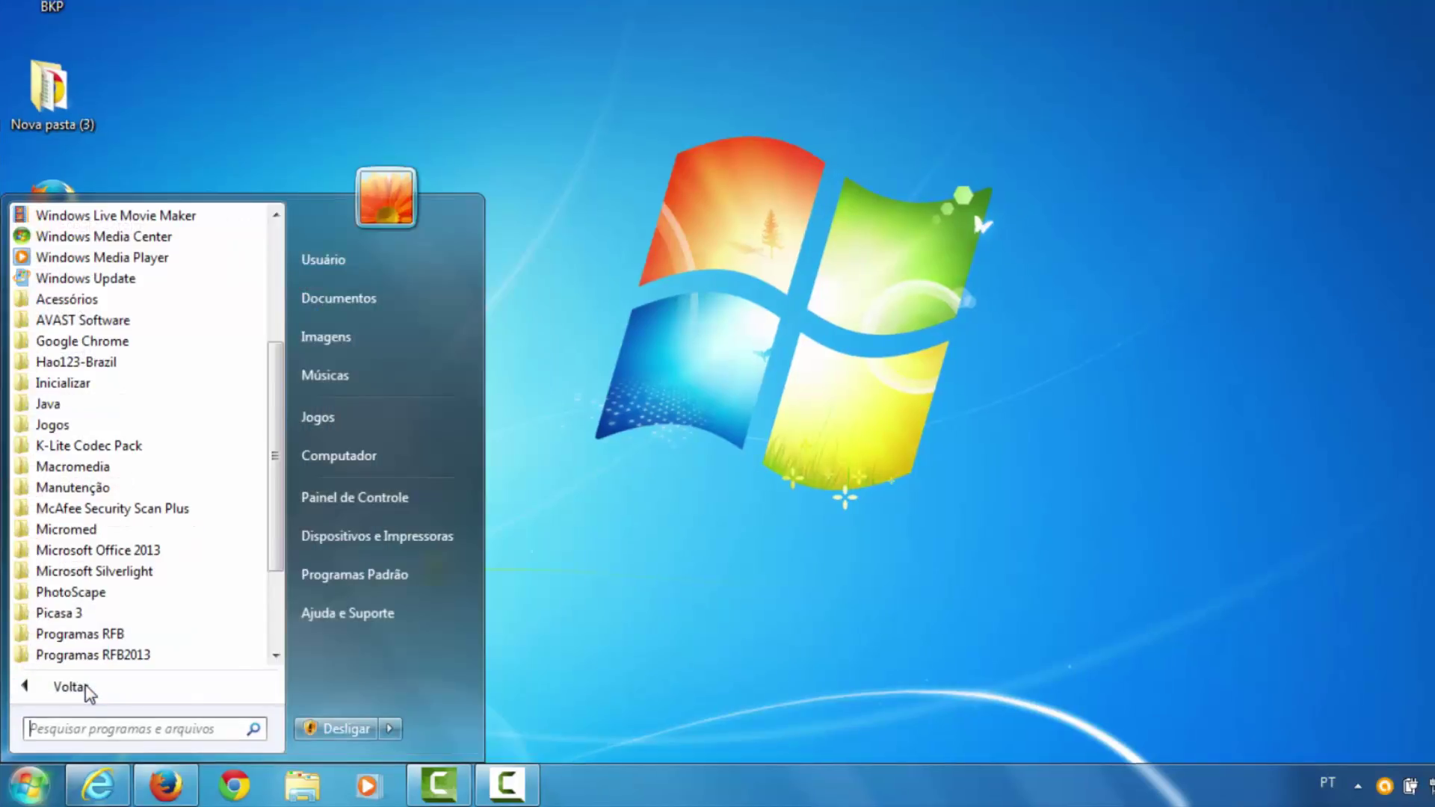
{"action": "left_click", "coordinate": [153, 347]}
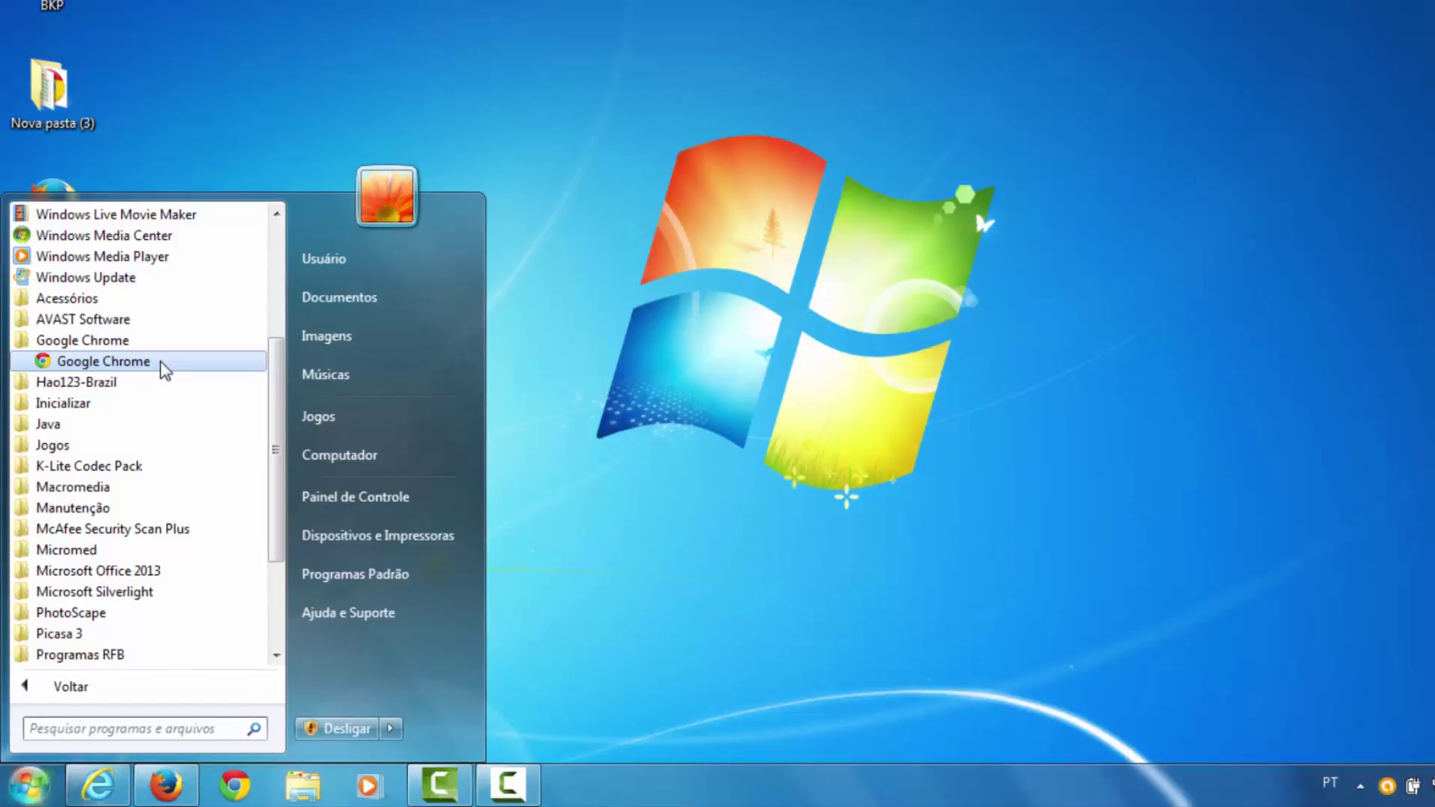
{"action": "right_click", "coordinate": [165, 370]}
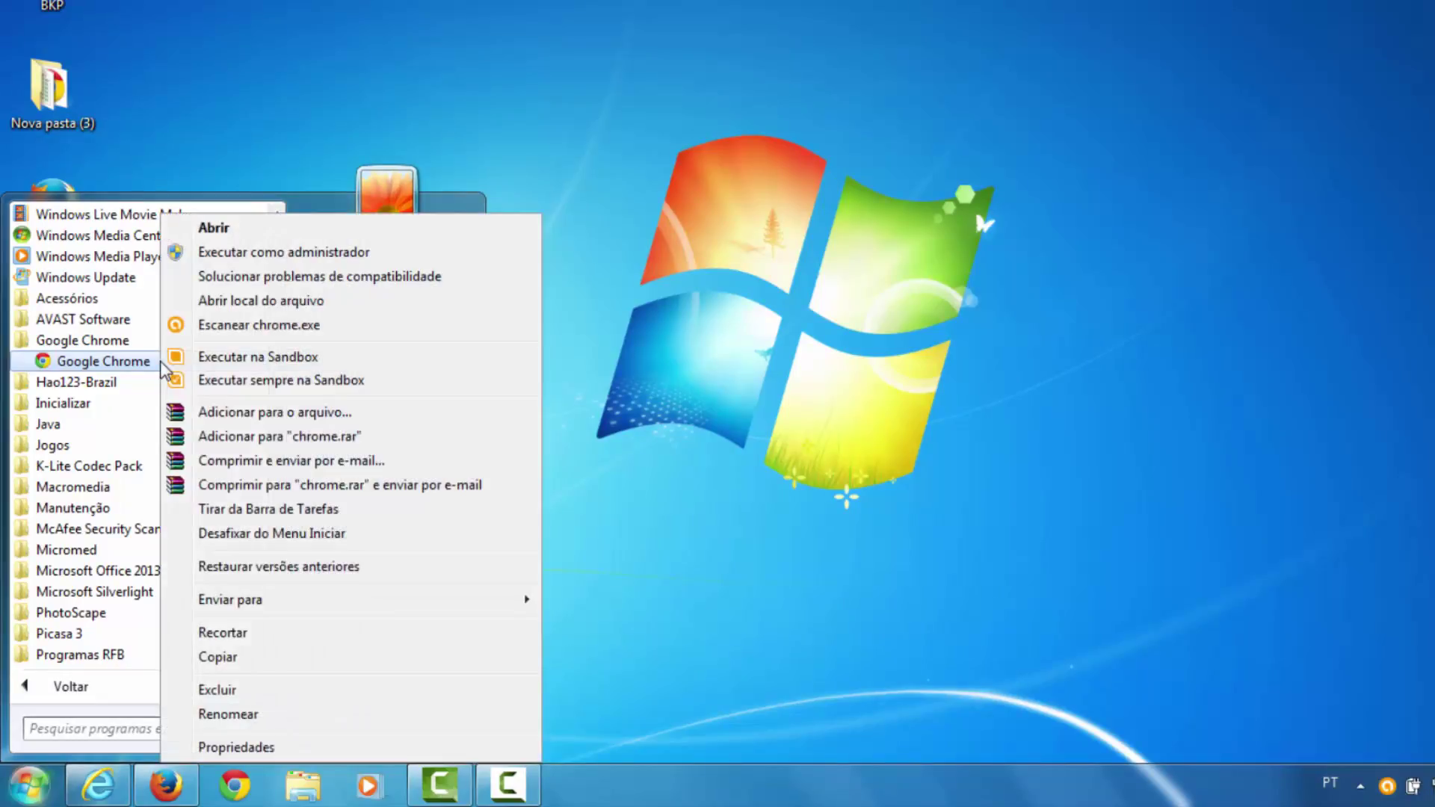
{"action": "left_click", "coordinate": [237, 748]}
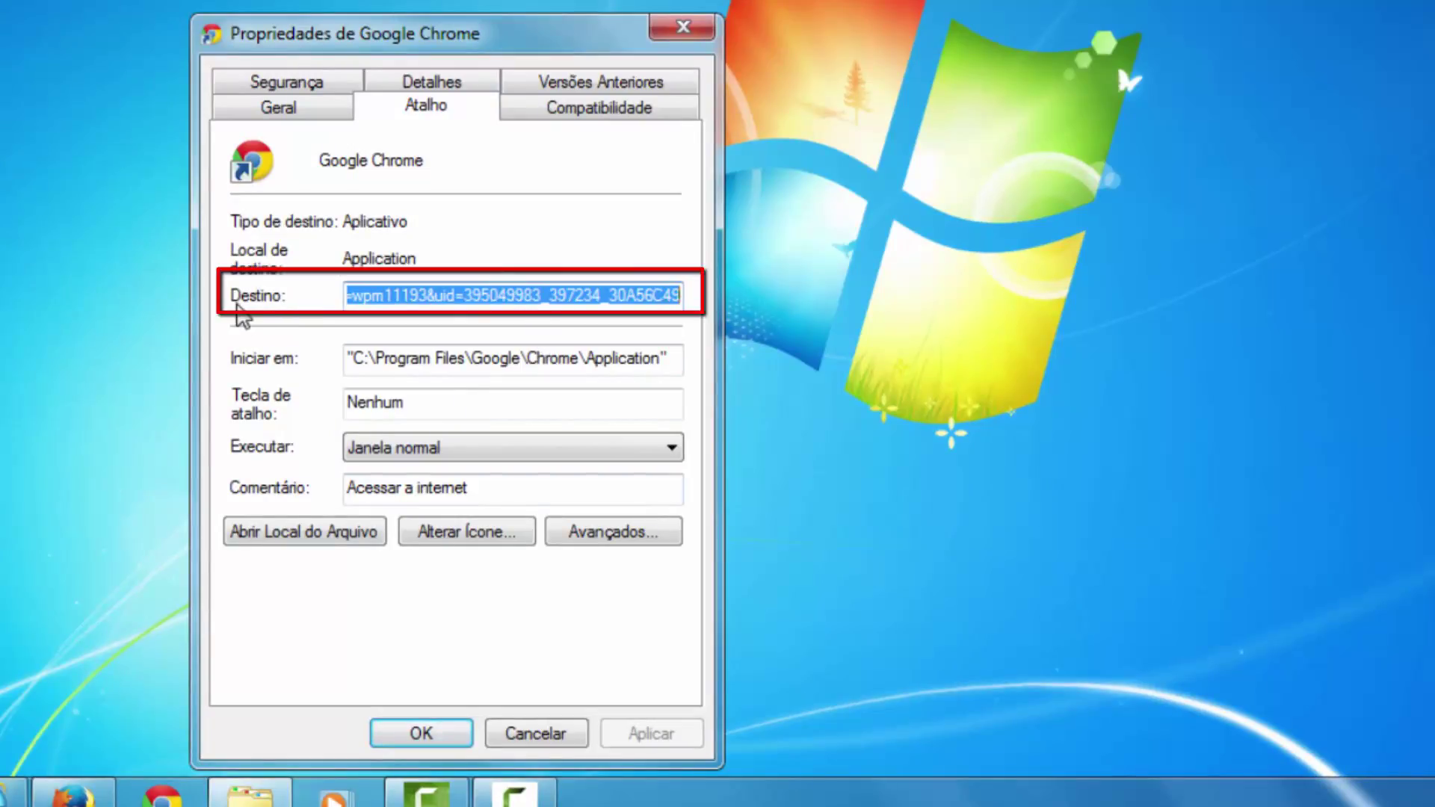
Remove the delta-homes.com address following chrome.exe" from the target of the program list's Google Chrome shortcut and save its properties.
{"action": "left_click", "coordinate": [485, 295]}
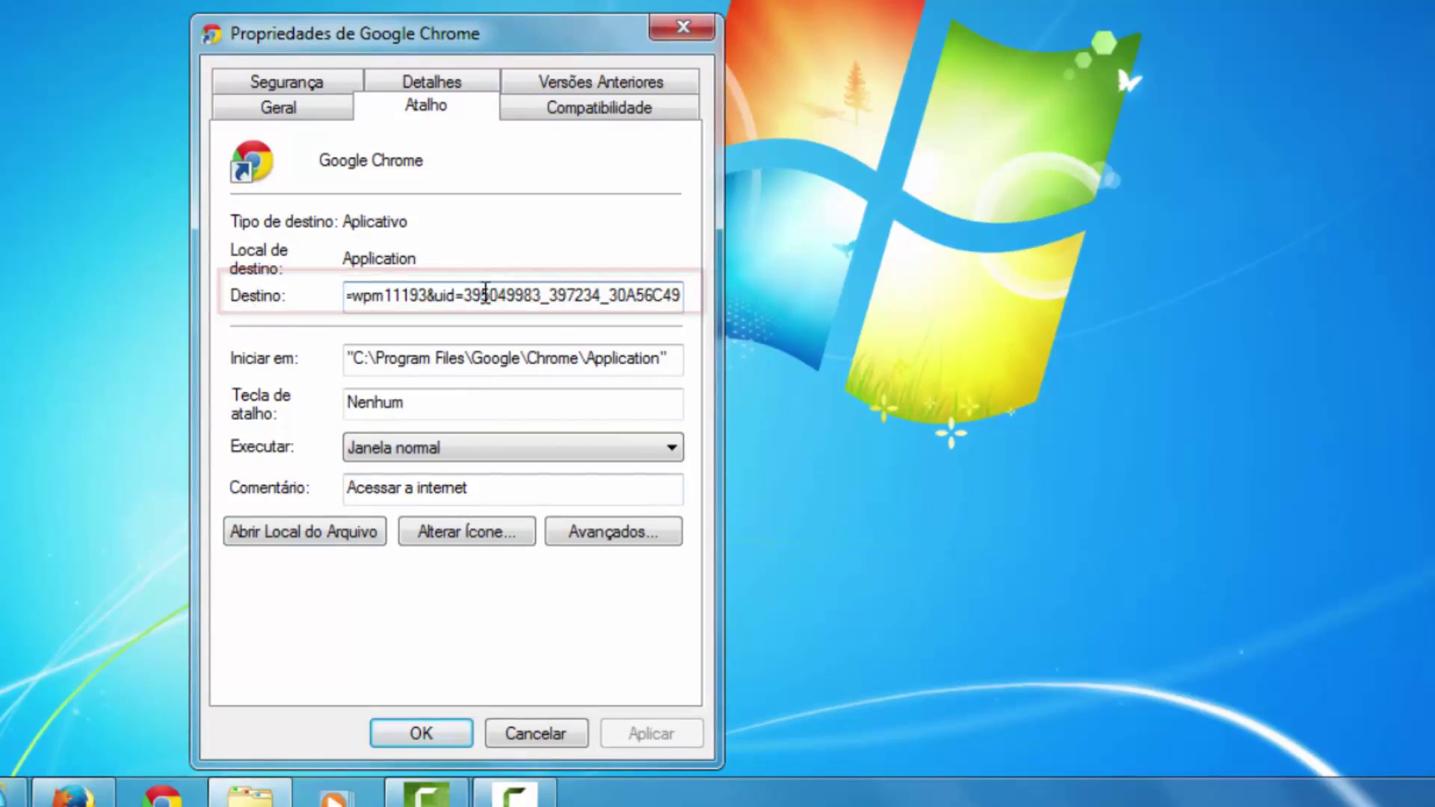
{"action": "key", "text": "Left"}
{"action": "key", "text": "Left"}
{"action": "key", "text": "Left"}
{"action": "key", "text": "Left"}
{"action": "key", "text": "Left"}
{"action": "key", "text": "Left"}
{"action": "key", "text": "Left"}
{"action": "key", "text": "Left"}
{"action": "key", "text": "Left"}
{"action": "key", "text": "Left"}
{"action": "key", "text": "Left"}
{"action": "key", "text": "Left"}
{"action": "key", "text": "Left"}
{"action": "key", "text": "Left"}
{"action": "key", "text": "Left"}
{"action": "key", "text": "Left"}
{"action": "key", "text": "Left"}
{"action": "key", "text": "Left"}
{"action": "key", "text": "Left"}
{"action": "key", "text": "Left"}
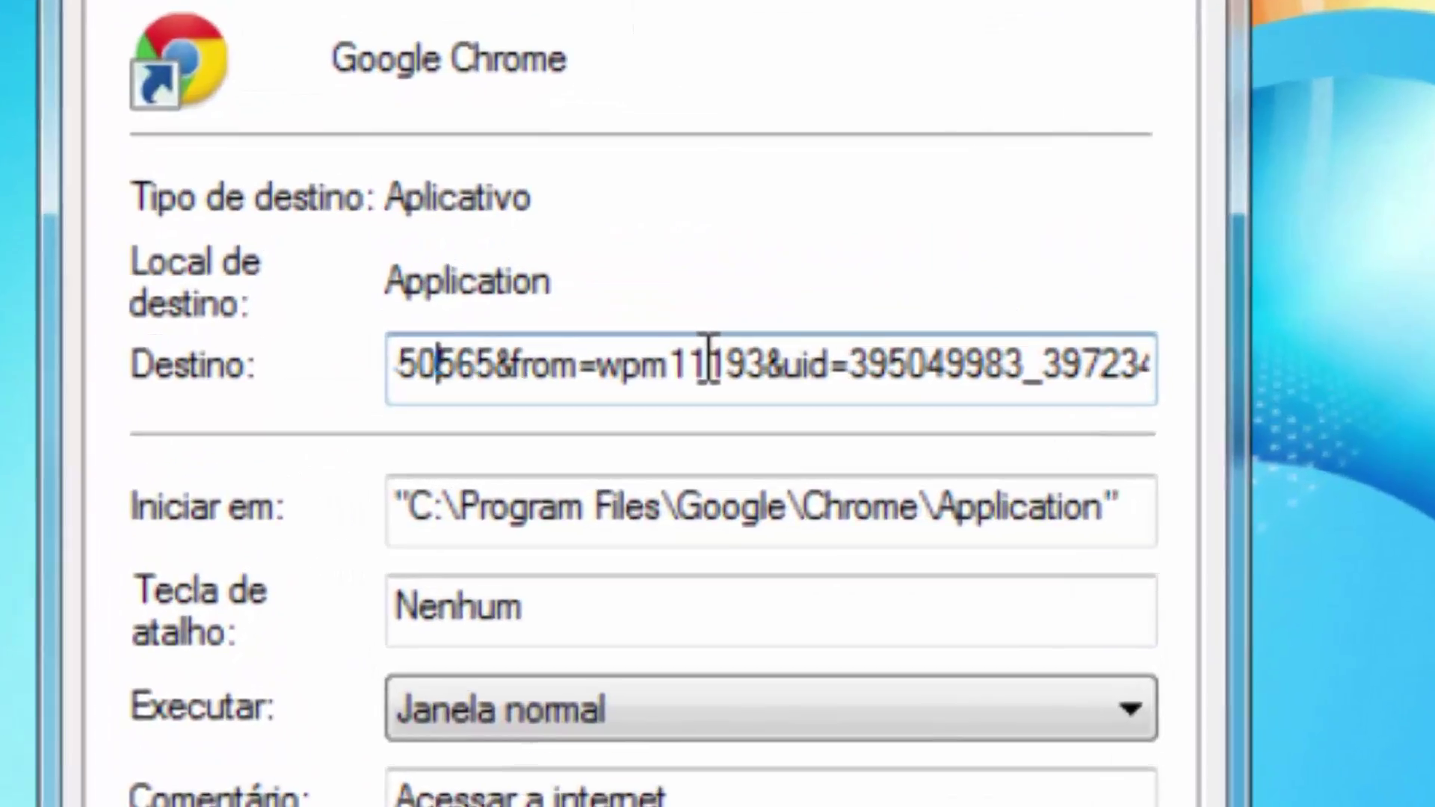
{"action": "key", "text": "Left"}
{"action": "key", "text": "Left"}
{"action": "key", "text": "Left"}
{"action": "key", "text": "Left"}
{"action": "key", "text": "Left"}
{"action": "key", "text": "Left"}
{"action": "key", "text": "Left"}
{"action": "key", "text": "Left"}
{"action": "key", "text": "Left"}
{"action": "key", "text": "Left"}
{"action": "key", "text": "Left"}
{"action": "key", "text": "Left"}
{"action": "key", "text": "Left"}
{"action": "key", "text": "Left"}
{"action": "key", "text": "Left"}
{"action": "key", "text": "Left"}
{"action": "key", "text": "Left"}
{"action": "key", "text": "Left"}
{"action": "key", "text": "Left"}
{"action": "key", "text": "Left"}
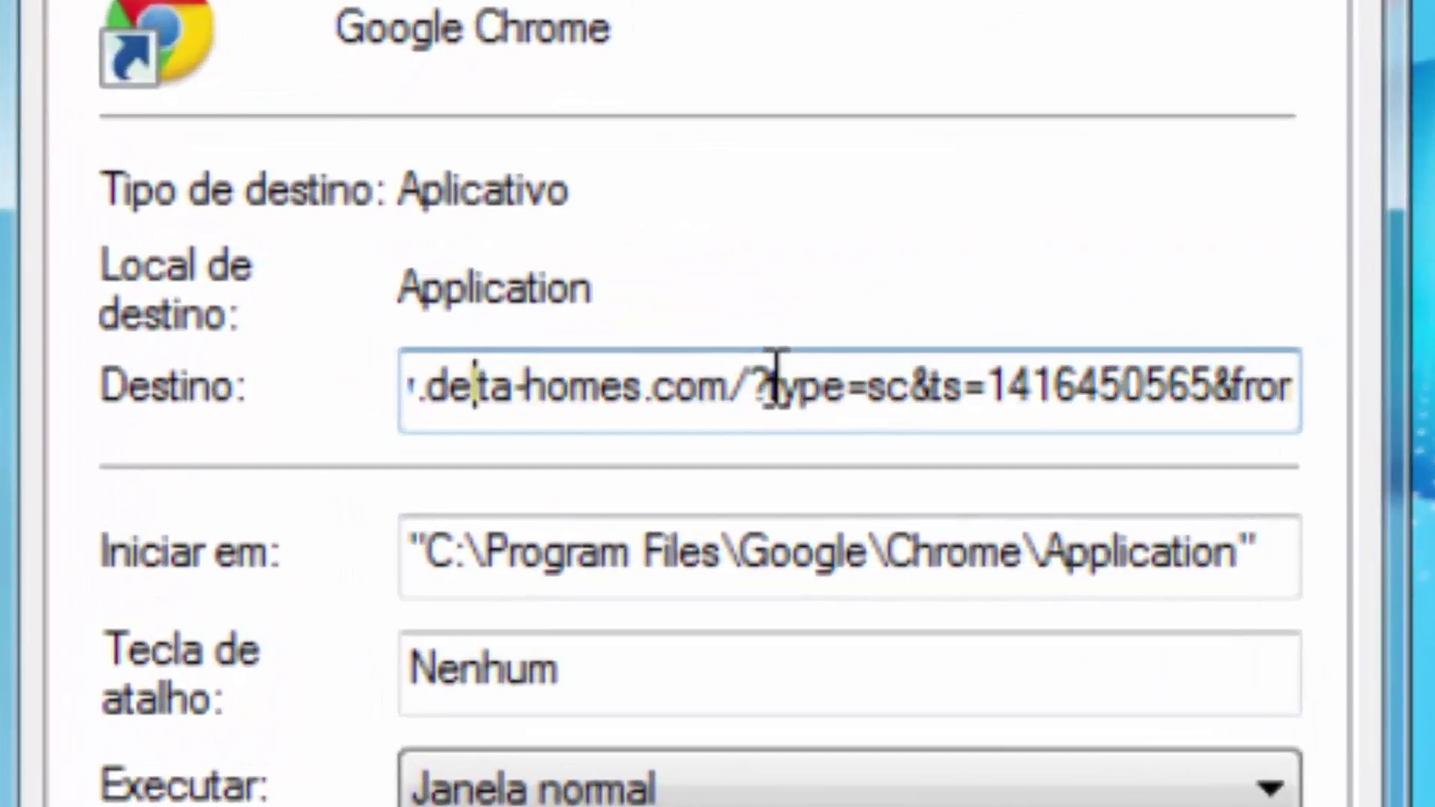
{"action": "key", "text": "Left"}
{"action": "key", "text": "Left"}
{"action": "key", "text": "Left"}
{"action": "key", "text": "Left"}
{"action": "key", "text": "Left"}
{"action": "key", "text": "Left"}
{"action": "key", "text": "Left"}
{"action": "key", "text": "Left"}
{"action": "key", "text": "Left"}
{"action": "key", "text": "Left"}
{"action": "key", "text": "Left"}
{"action": "key", "text": "Left"}
{"action": "key", "text": "Left"}
{"action": "key", "text": "Left"}
{"action": "key", "text": "Left"}
{"action": "key", "text": "Left"}
{"action": "key", "text": "Left"}
{"action": "key", "text": "Right"}
{"action": "key", "text": "Right"}
{"action": "key", "text": "Right"}
{"action": "key", "text": "Right"}
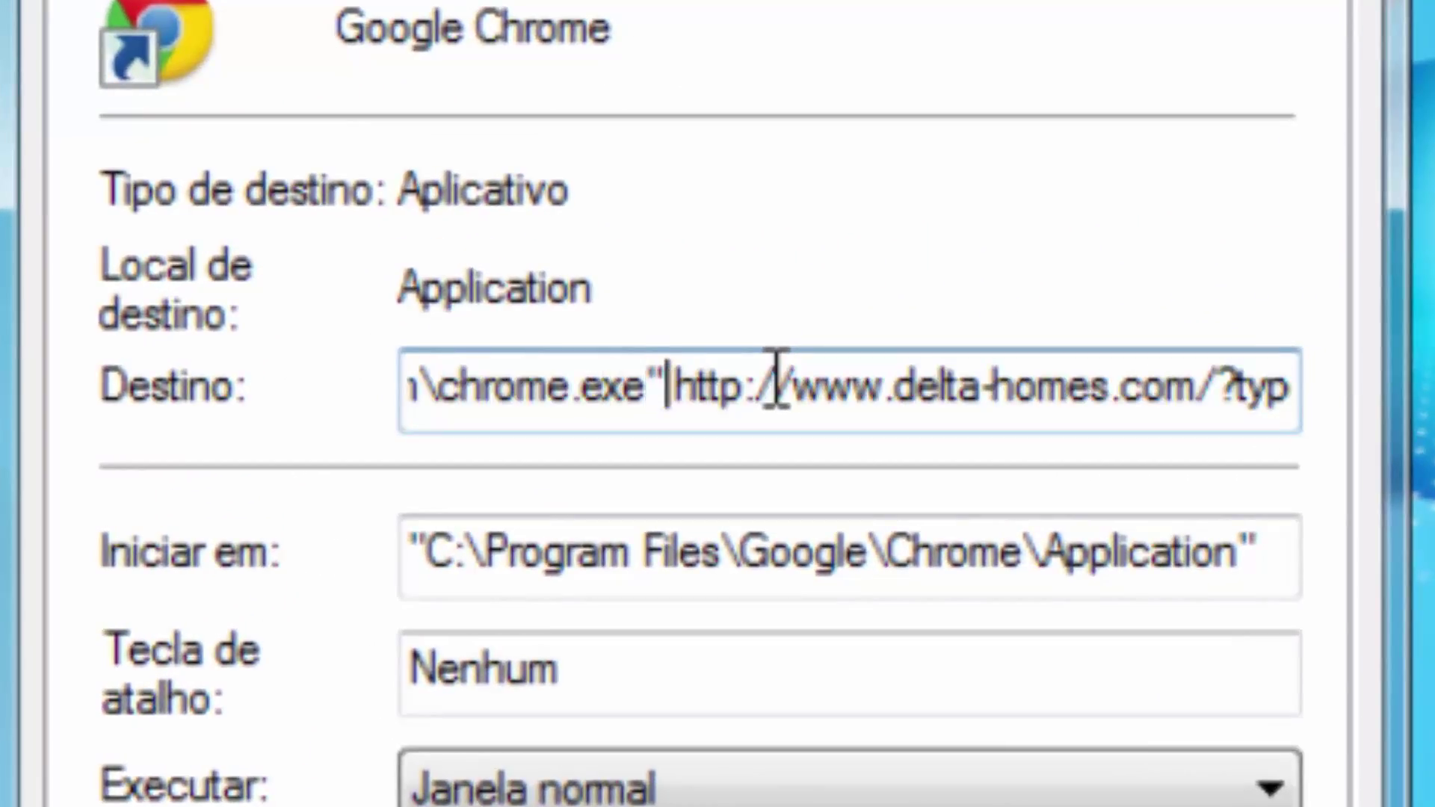
{"action": "key", "text": "Delete"}
{"action": "key", "text": "Delete"}
{"action": "key", "text": "Delete"}
{"action": "key", "text": "Delete"}
{"action": "key", "text": "Delete"}
{"action": "key", "text": "Delete"}
{"action": "key", "text": "Delete"}
{"action": "key", "text": "Delete"}
{"action": "key", "text": "Delete"}
{"action": "key", "text": "Delete"}
{"action": "key", "text": "Delete"}
{"action": "key", "text": "Delete"}
{"action": "key", "text": "Delete"}
{"action": "key", "text": "Delete"}
{"action": "key", "text": "Delete"}
{"action": "key", "text": "Delete"}
{"action": "key", "text": "Delete"}
{"action": "key", "text": "Delete"}
{"action": "key", "text": "Delete"}
{"action": "key", "text": "Delete"}
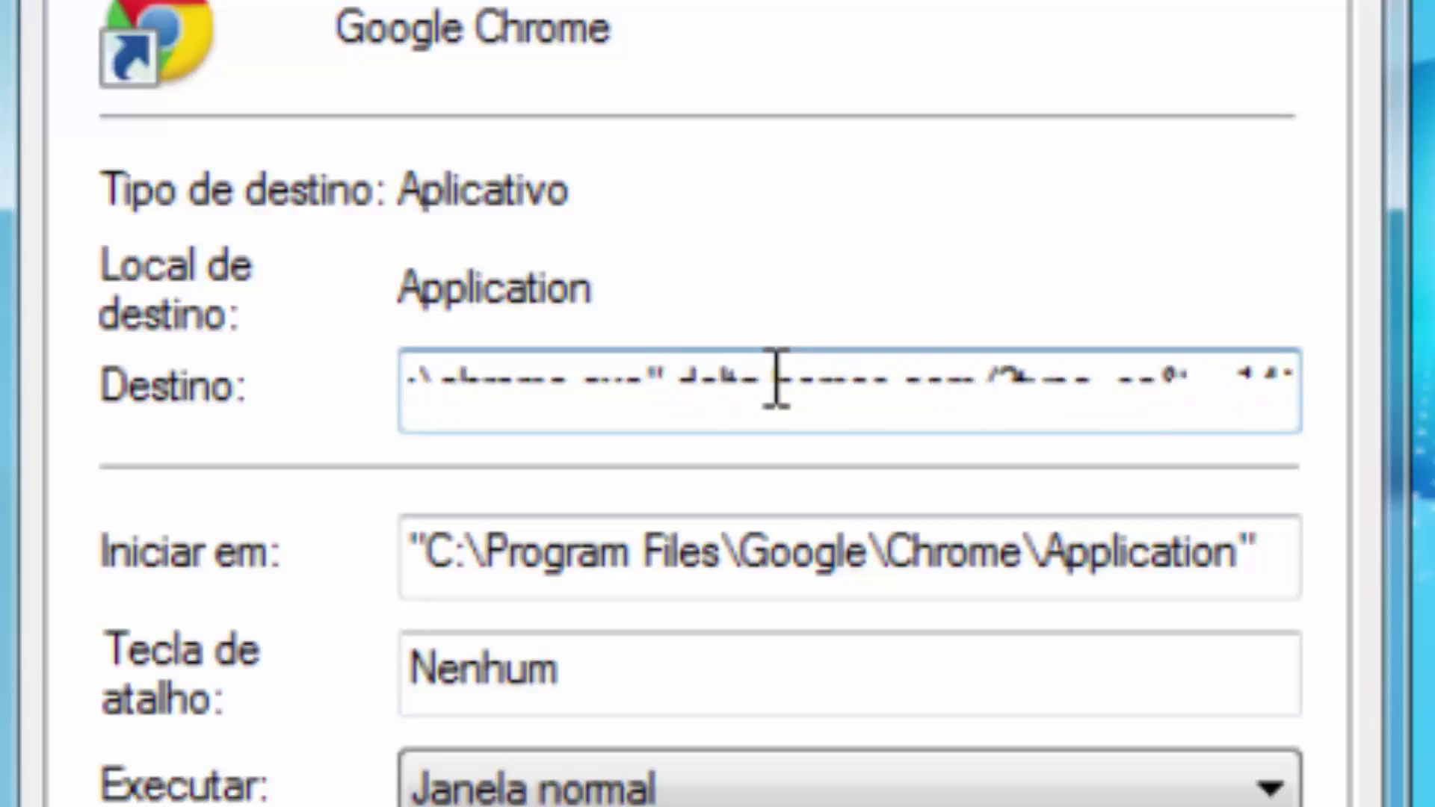
{"action": "key", "text": "Delete"}
{"action": "key", "text": "Delete"}
{"action": "key", "text": "Delete"}
{"action": "key", "text": "Delete"}
{"action": "key", "text": "Delete"}
{"action": "key", "text": "Delete"}
{"action": "key", "text": "Delete"}
{"action": "key", "text": "Delete"}
{"action": "key", "text": "Delete"}
{"action": "key", "text": "Delete"}
{"action": "key", "text": "Delete"}
{"action": "key", "text": "Delete"}
{"action": "key", "text": "Delete"}
{"action": "key", "text": "Delete"}
{"action": "key", "text": "Delete"}
{"action": "key", "text": "Delete"}
{"action": "key", "text": "Delete"}
{"action": "key", "text": "Delete"}
{"action": "key", "text": "Delete"}
{"action": "key", "text": "Delete"}
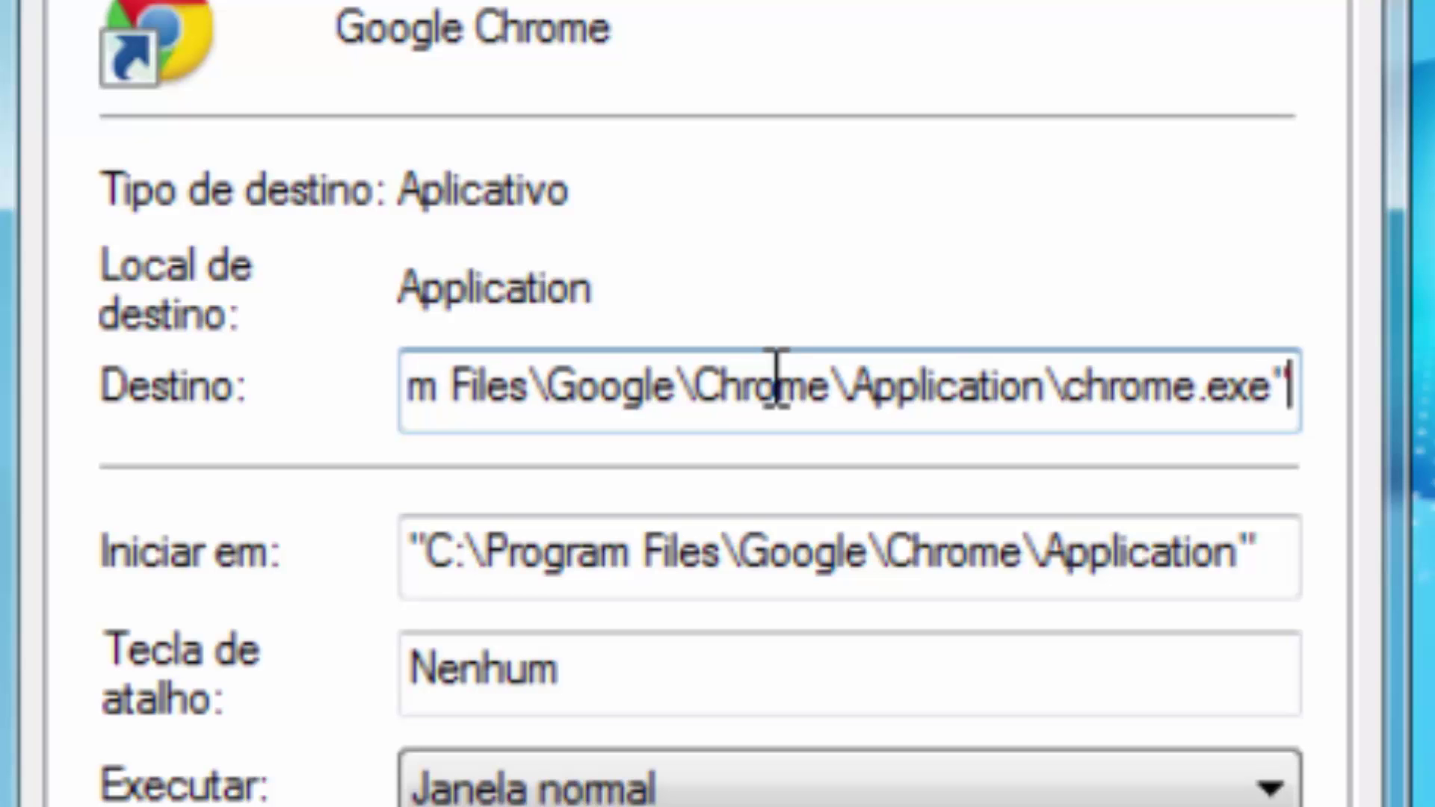
{"action": "key", "text": "BackSpace"}
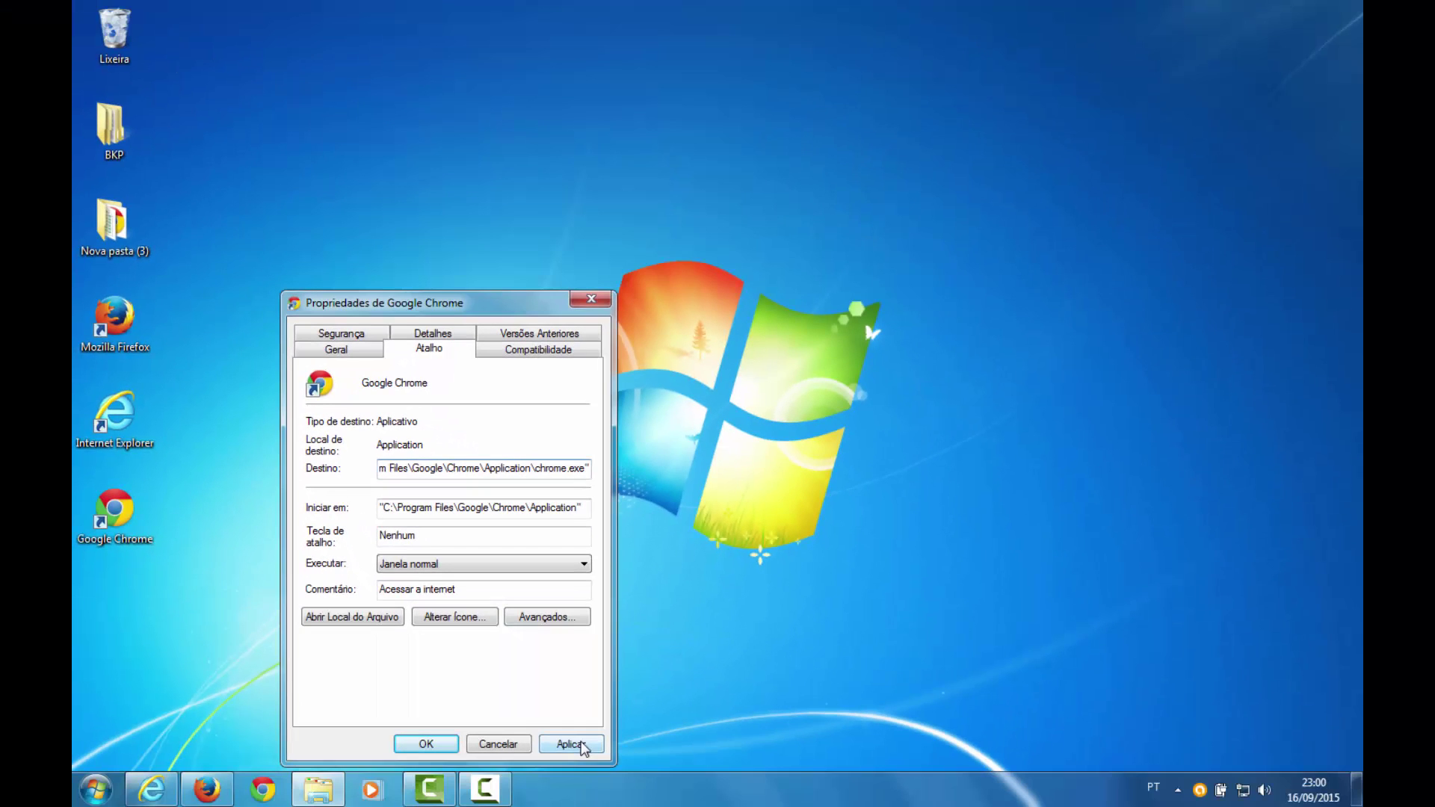
{"action": "left_click", "coordinate": [584, 747]}
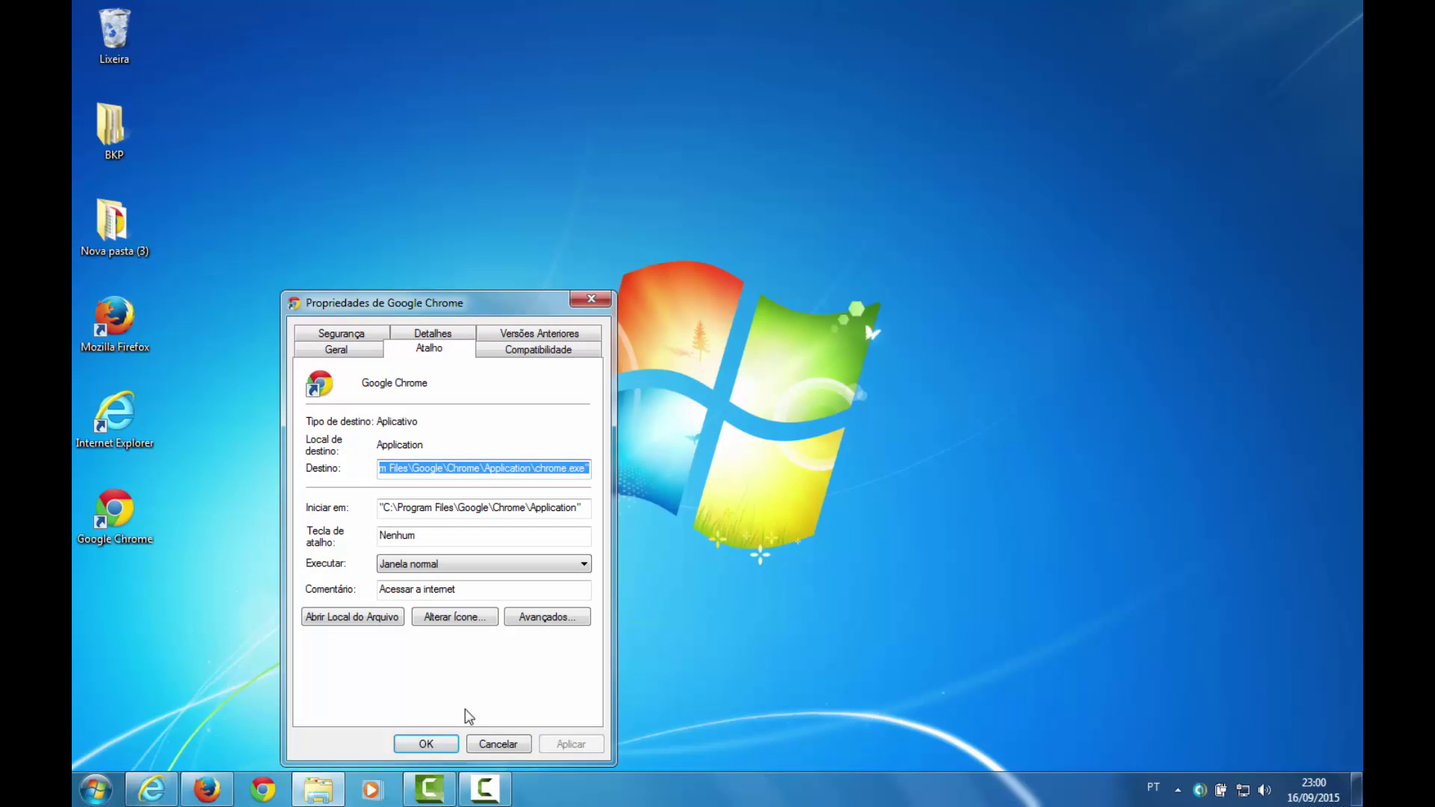
{"action": "left_click", "coordinate": [426, 745]}
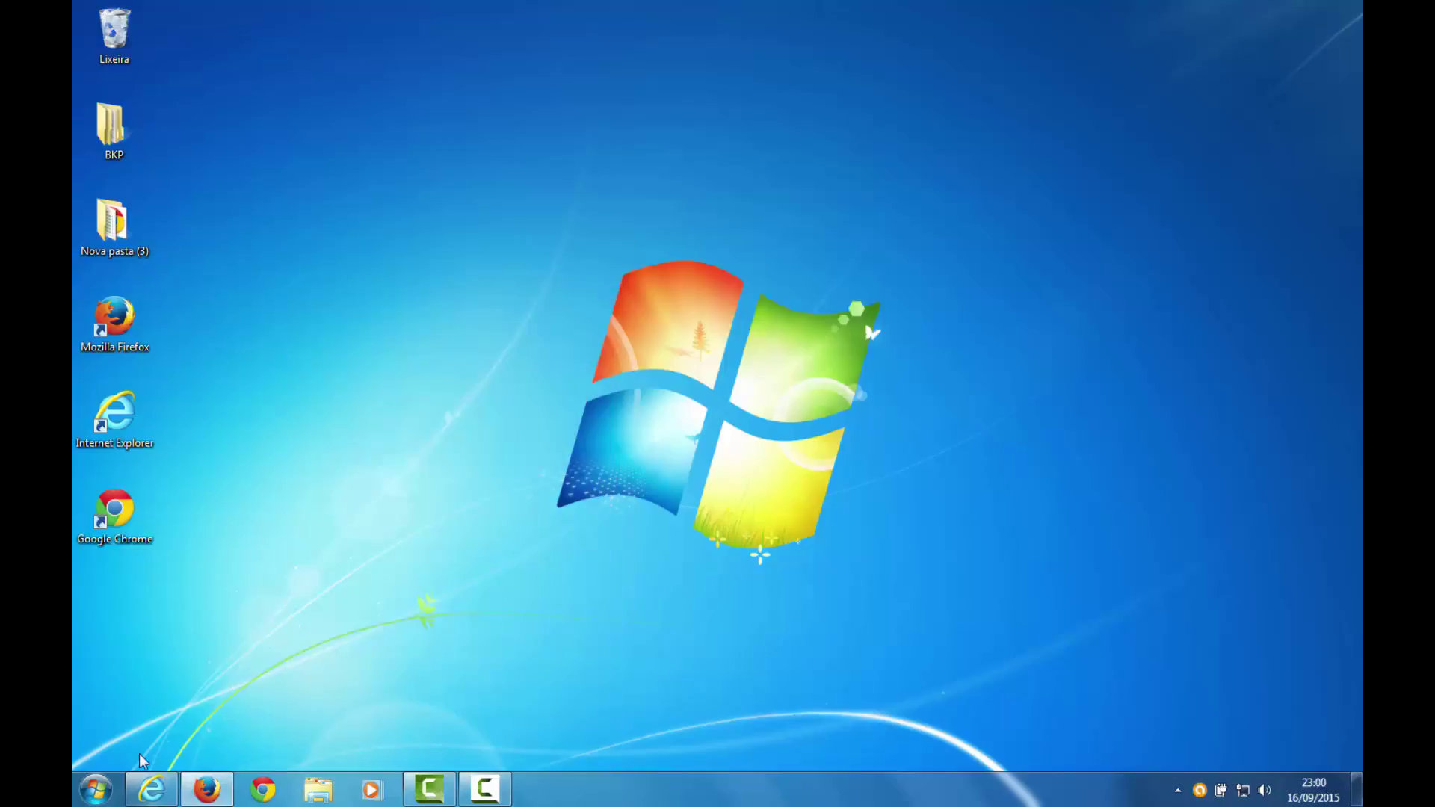
Open the properties of the Google Chrome shortcut pinned at the head of the Start menu.
{"action": "left_click", "coordinate": [96, 789]}
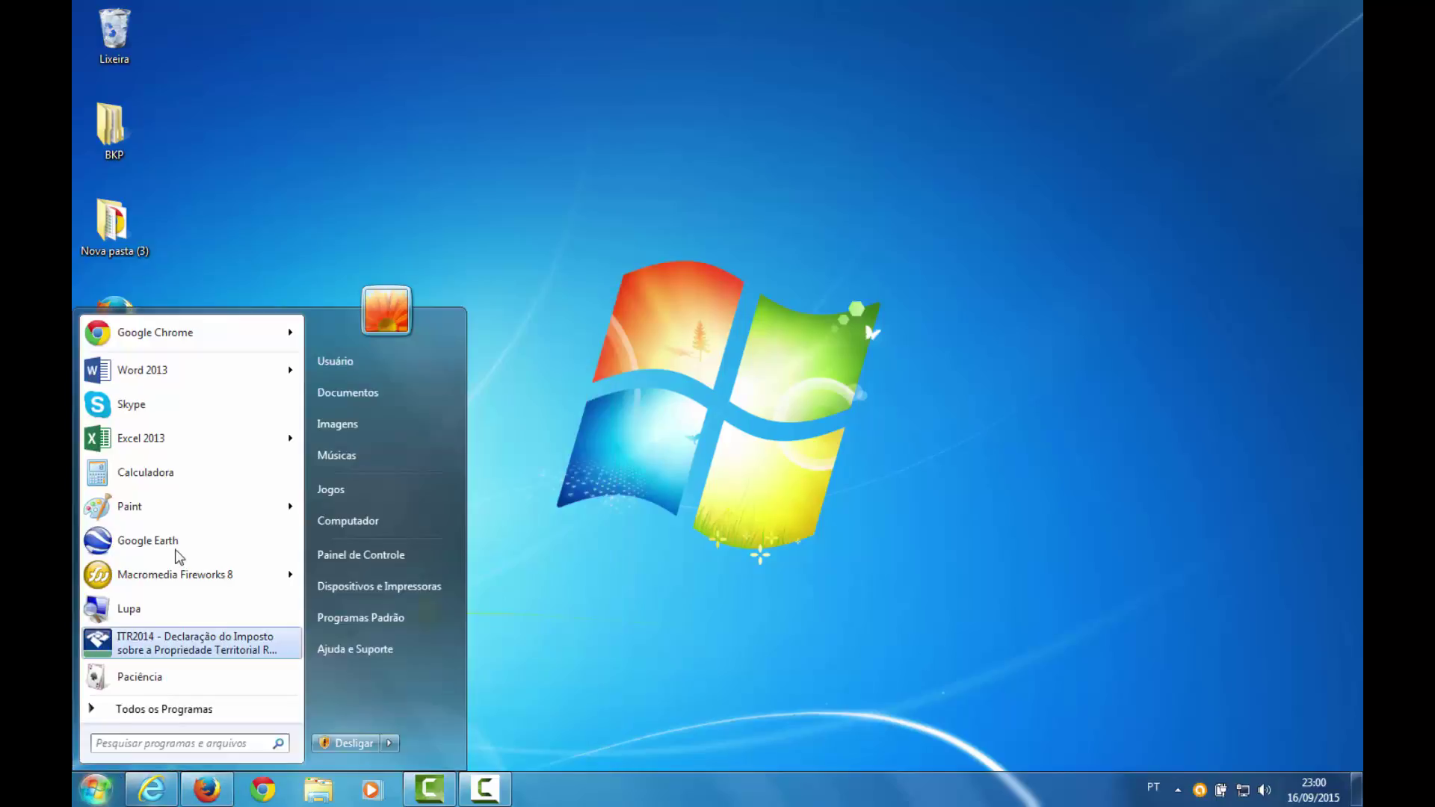
{"action": "mouse_move", "coordinate": [212, 340]}
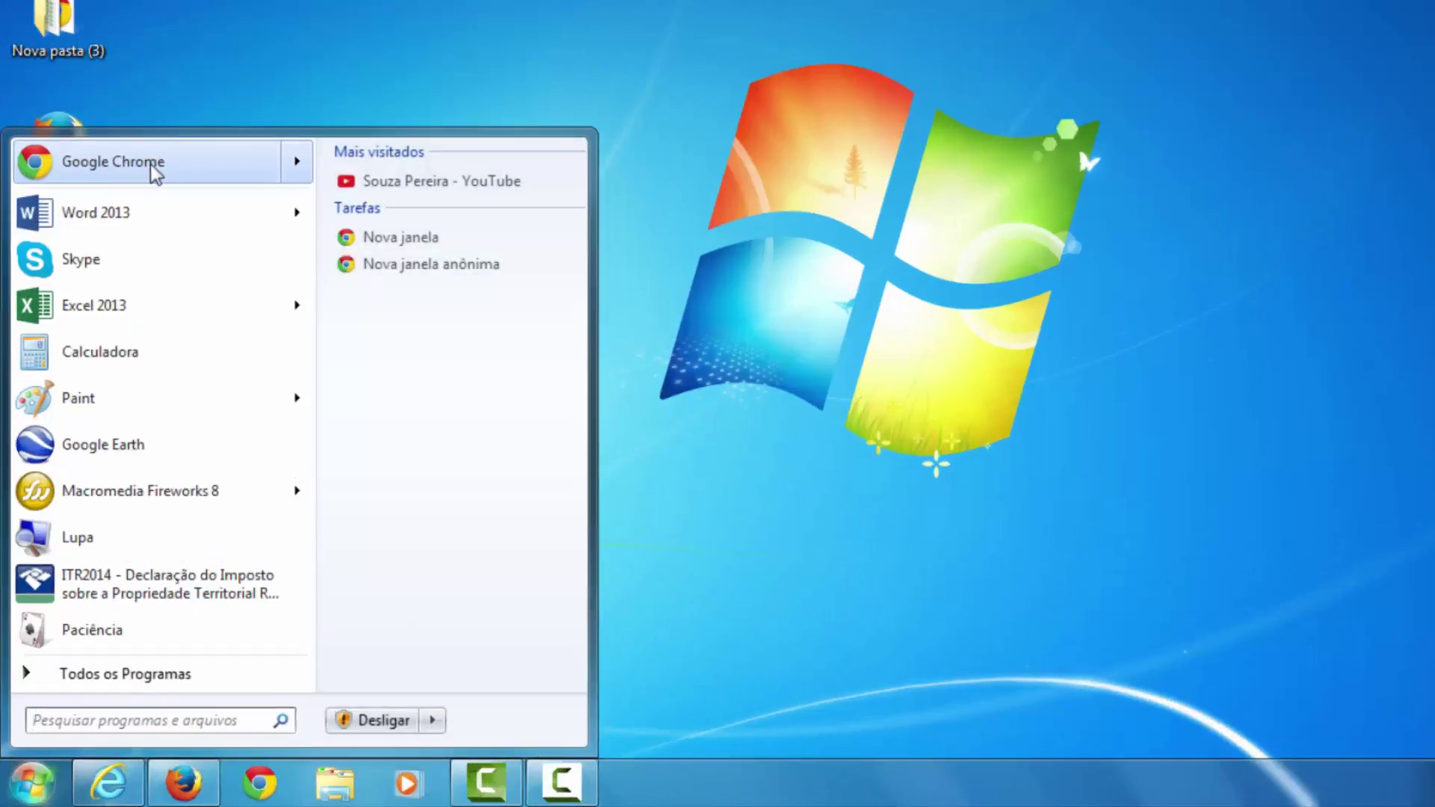
{"action": "right_click", "coordinate": [189, 166]}
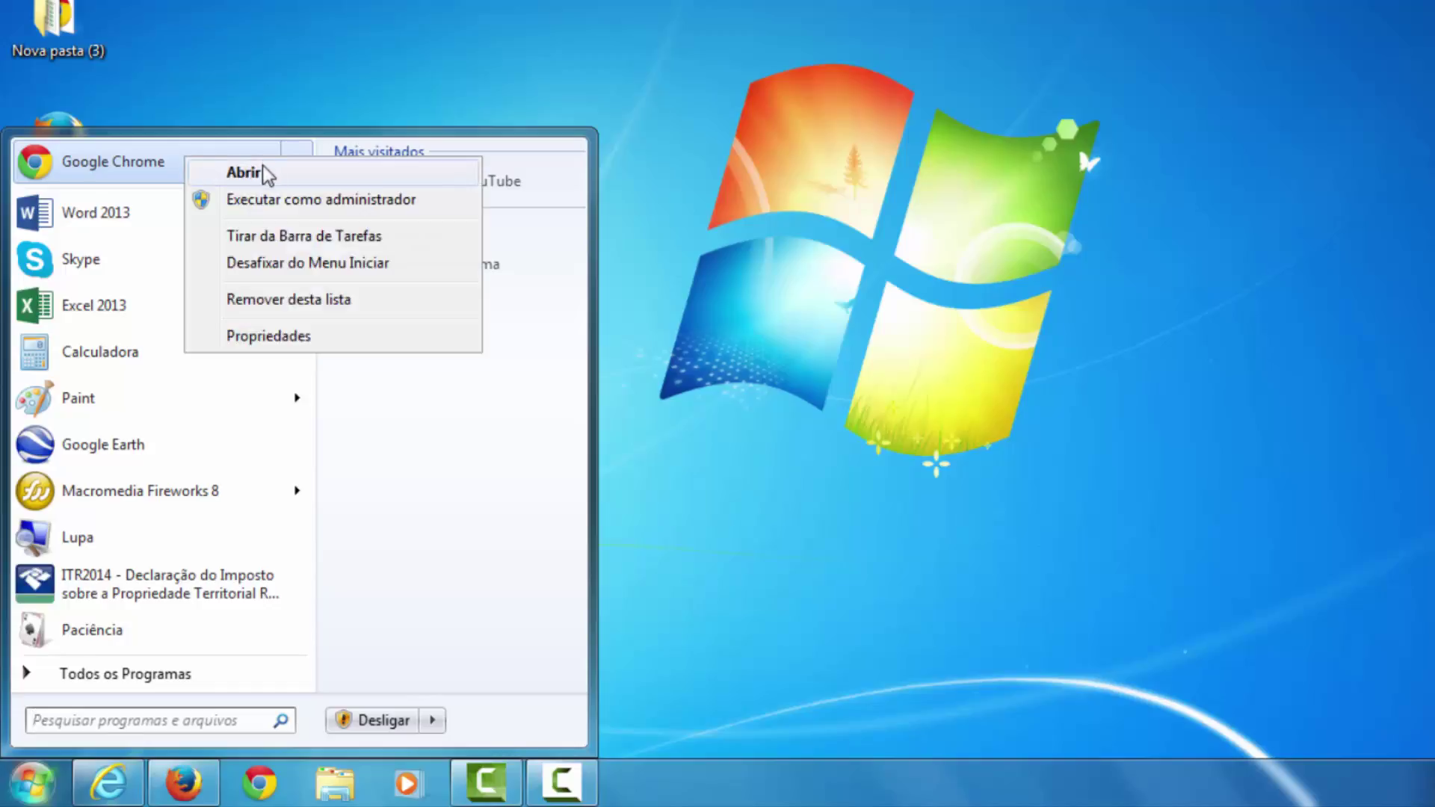
{"action": "left_click", "coordinate": [298, 337]}
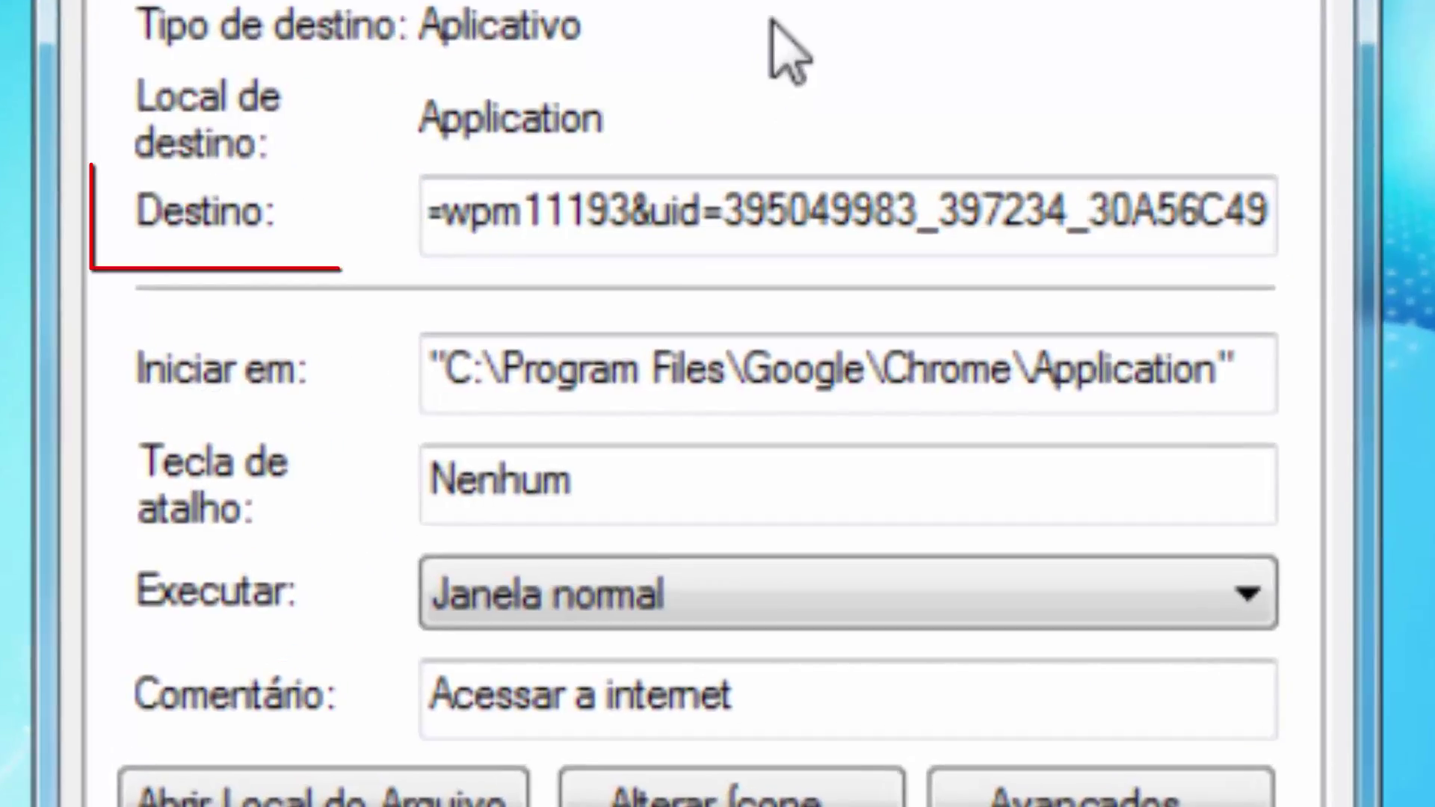
Remove the delta-homes.com address following chrome.exe" from the target of the pinned Start menu Google Chrome shortcut and save its properties.
{"action": "left_click", "coordinate": [600, 202]}
{"action": "key", "text": "Left"}
{"action": "key", "text": "ctrl+Left"}
{"action": "key", "text": "ctrl+Left"}
{"action": "key", "text": "ctrl+Left"}
{"action": "key", "text": "ctrl+Left"}
{"action": "key", "text": "ctrl+Left"}
{"action": "key", "text": "ctrl+Left"}
{"action": "key", "text": "ctrl+Left"}
{"action": "key", "text": "ctrl+Left"}
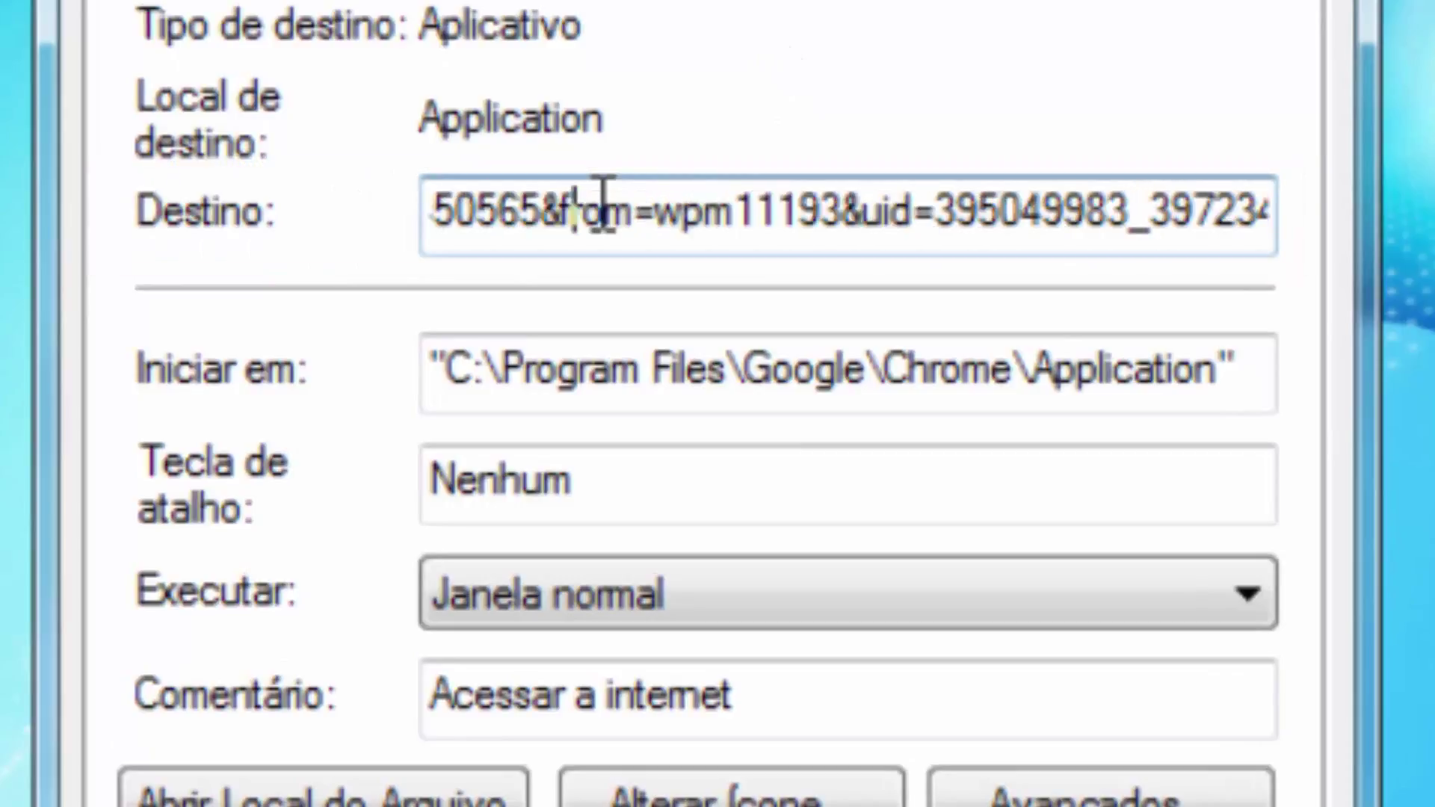
{"action": "key", "text": "ctrl+Left"}
{"action": "key", "text": "ctrl+Left"}
{"action": "key", "text": "ctrl+Left"}
{"action": "key", "text": "ctrl+Left"}
{"action": "key", "text": "ctrl+Left"}
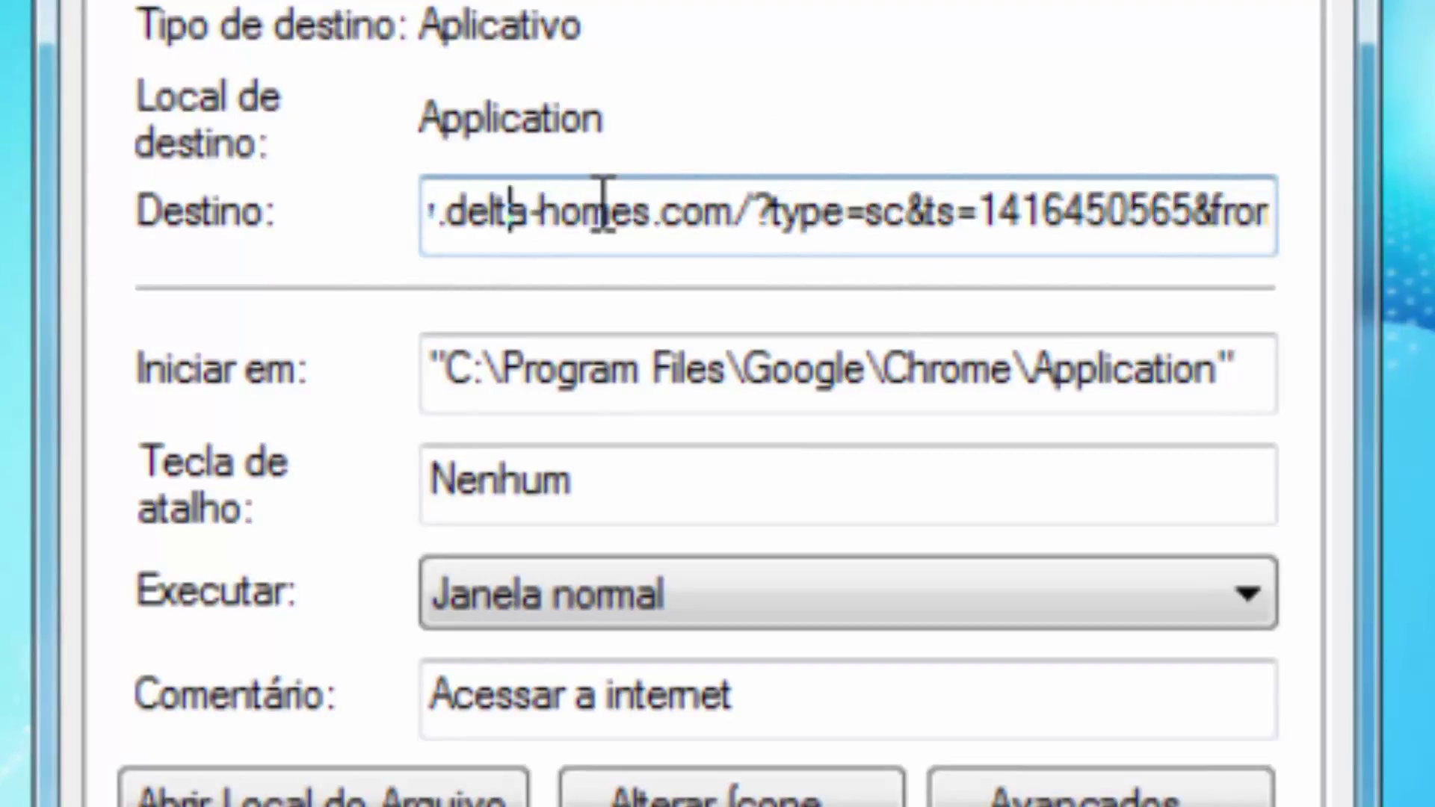
{"action": "key", "text": "ctrl+Left"}
{"action": "key", "text": "ctrl+Left"}
{"action": "key", "text": "ctrl+Left"}
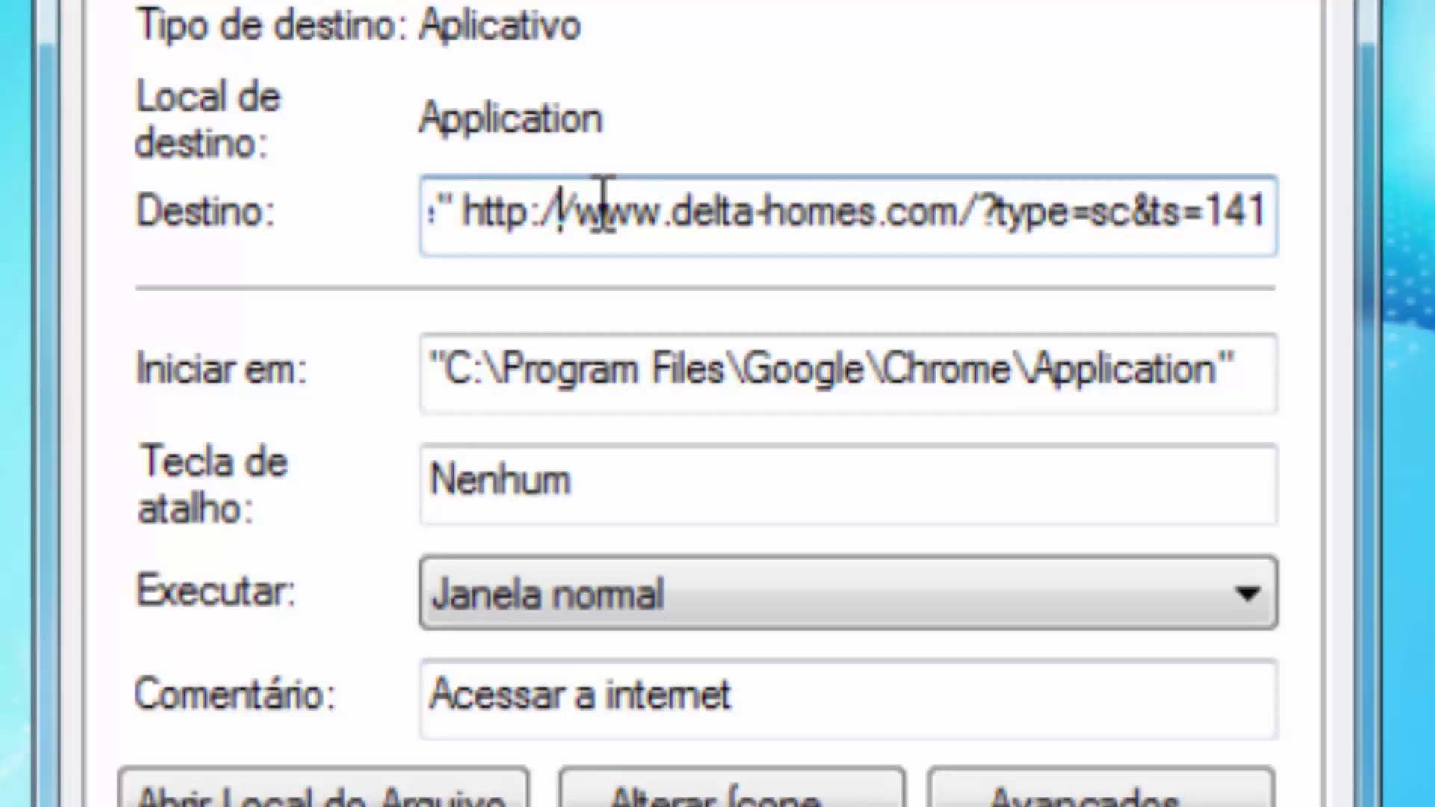
{"action": "key", "text": "Left"}
{"action": "key", "text": "Delete"}
{"action": "key", "text": "Delete"}
{"action": "key", "text": "Delete"}
{"action": "key", "text": "Delete"}
{"action": "key", "text": "Delete"}
{"action": "key", "text": "Delete"}
{"action": "key", "text": "Delete"}
{"action": "key", "text": "Delete"}
{"action": "key", "text": "Delete"}
{"action": "key", "text": "Delete"}
{"action": "key", "text": "Delete"}
{"action": "key", "text": "Delete"}
{"action": "key", "text": "Delete"}
{"action": "key", "text": "Delete"}
{"action": "key", "text": "Delete"}
{"action": "key", "text": "Delete"}
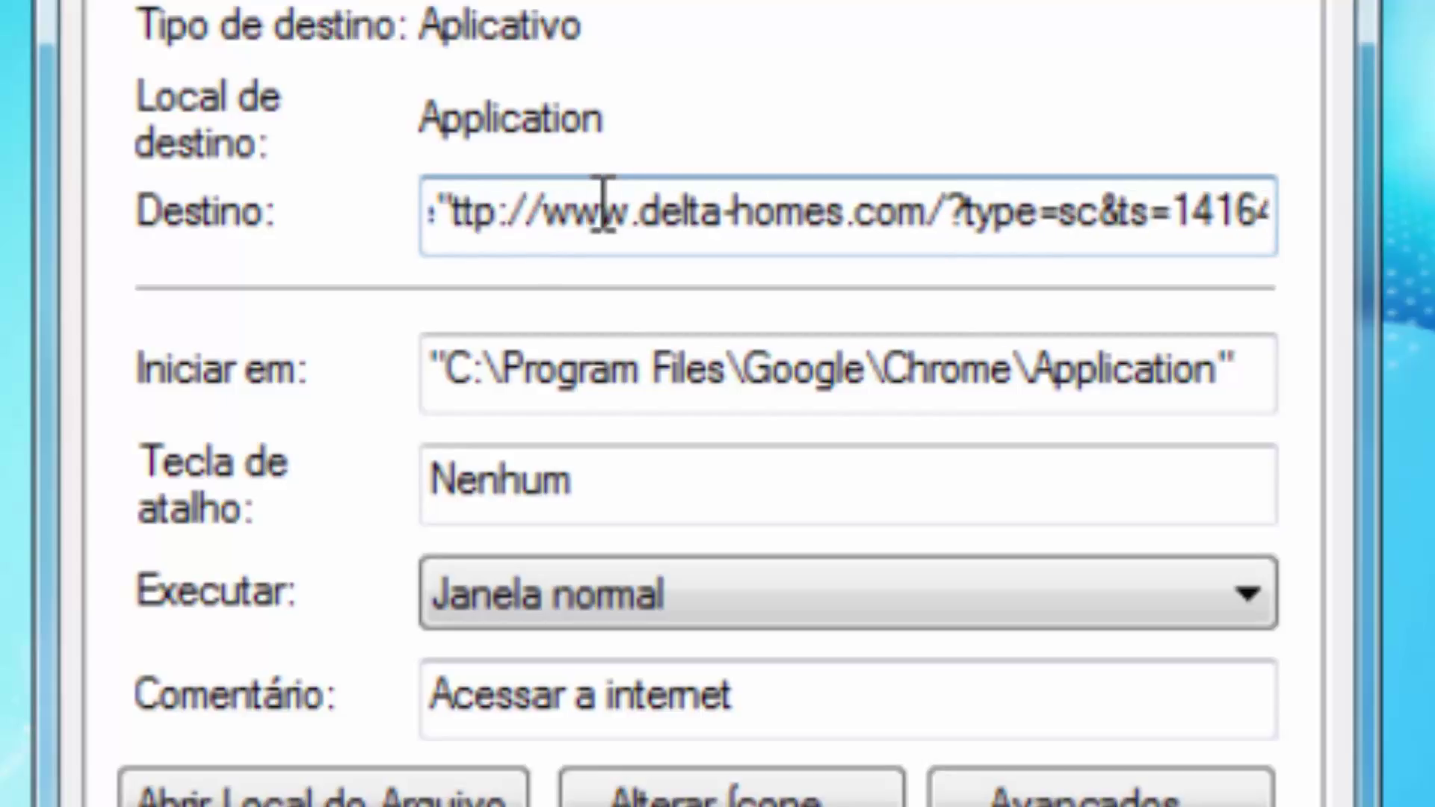
{"action": "key", "text": "Delete"}
{"action": "key", "text": "Delete"}
{"action": "key", "text": "Delete"}
{"action": "key", "text": "Delete"}
{"action": "key", "text": "Delete"}
{"action": "key", "text": "Delete"}
{"action": "key", "text": "Delete"}
{"action": "key", "text": "Delete"}
{"action": "key", "text": "Delete"}
{"action": "key", "text": "Delete"}
{"action": "key", "text": "Delete"}
{"action": "key", "text": "Delete"}
{"action": "key", "text": "Delete"}
{"action": "key", "text": "Delete"}
{"action": "key", "text": "Delete"}
{"action": "key", "text": "Delete"}
{"action": "key", "text": "Delete"}
{"action": "key", "text": "Delete"}
{"action": "key", "text": "Delete"}
{"action": "key", "text": "Delete"}
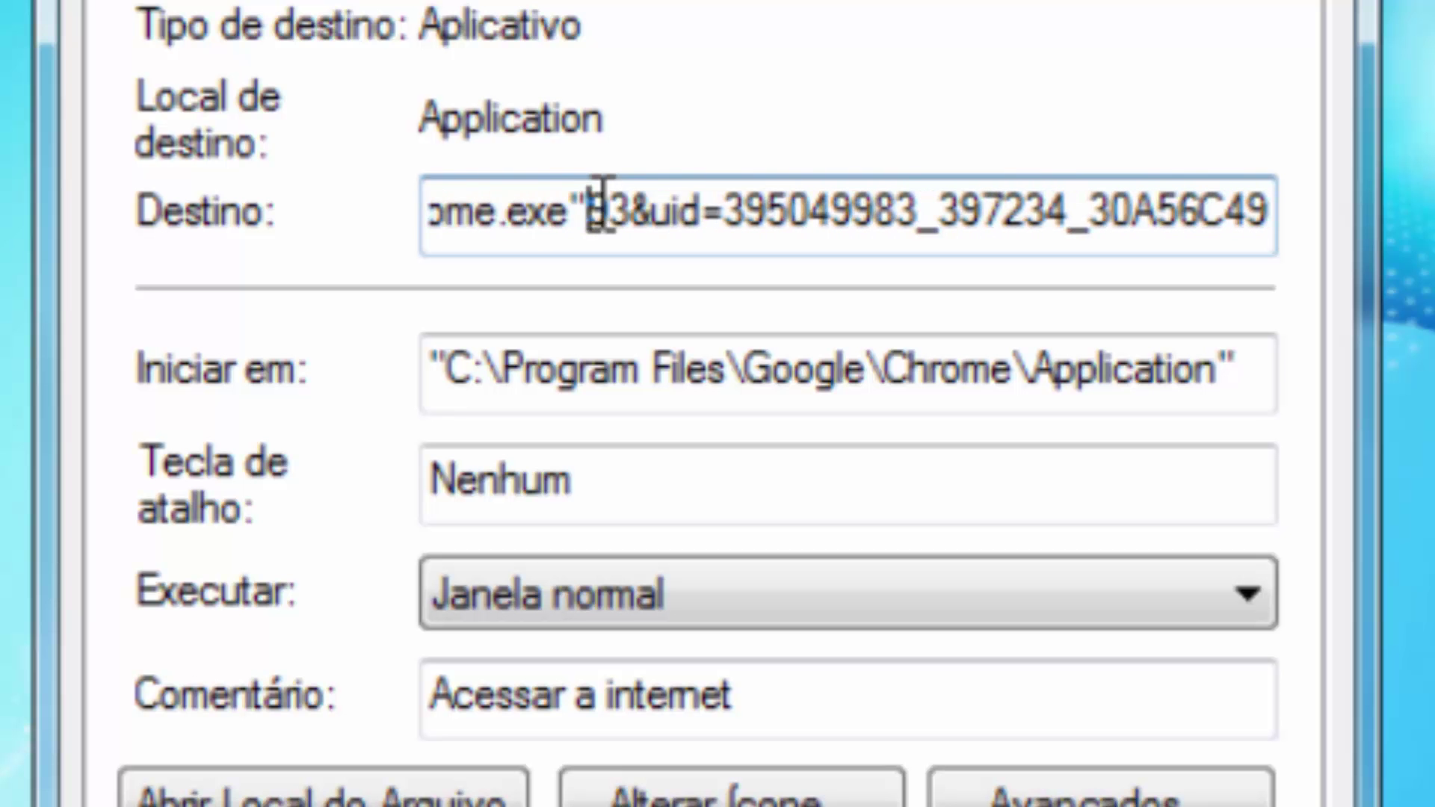
{"action": "key", "text": "Delete"}
{"action": "key", "text": "Delete"}
{"action": "key", "text": "Delete"}
{"action": "key", "text": "Delete"}
{"action": "key", "text": "Delete"}
{"action": "key", "text": "Delete"}
{"action": "key", "text": "Delete"}
{"action": "key", "text": "Delete"}
{"action": "key", "text": "Delete"}
{"action": "key", "text": "Delete"}
{"action": "key", "text": "Delete"}
{"action": "key", "text": "Delete"}
{"action": "key", "text": "Delete"}
{"action": "key", "text": "Delete"}
{"action": "key", "text": "Delete"}
{"action": "key", "text": "Delete"}
{"action": "key", "text": "Delete"}
{"action": "key", "text": "Delete"}
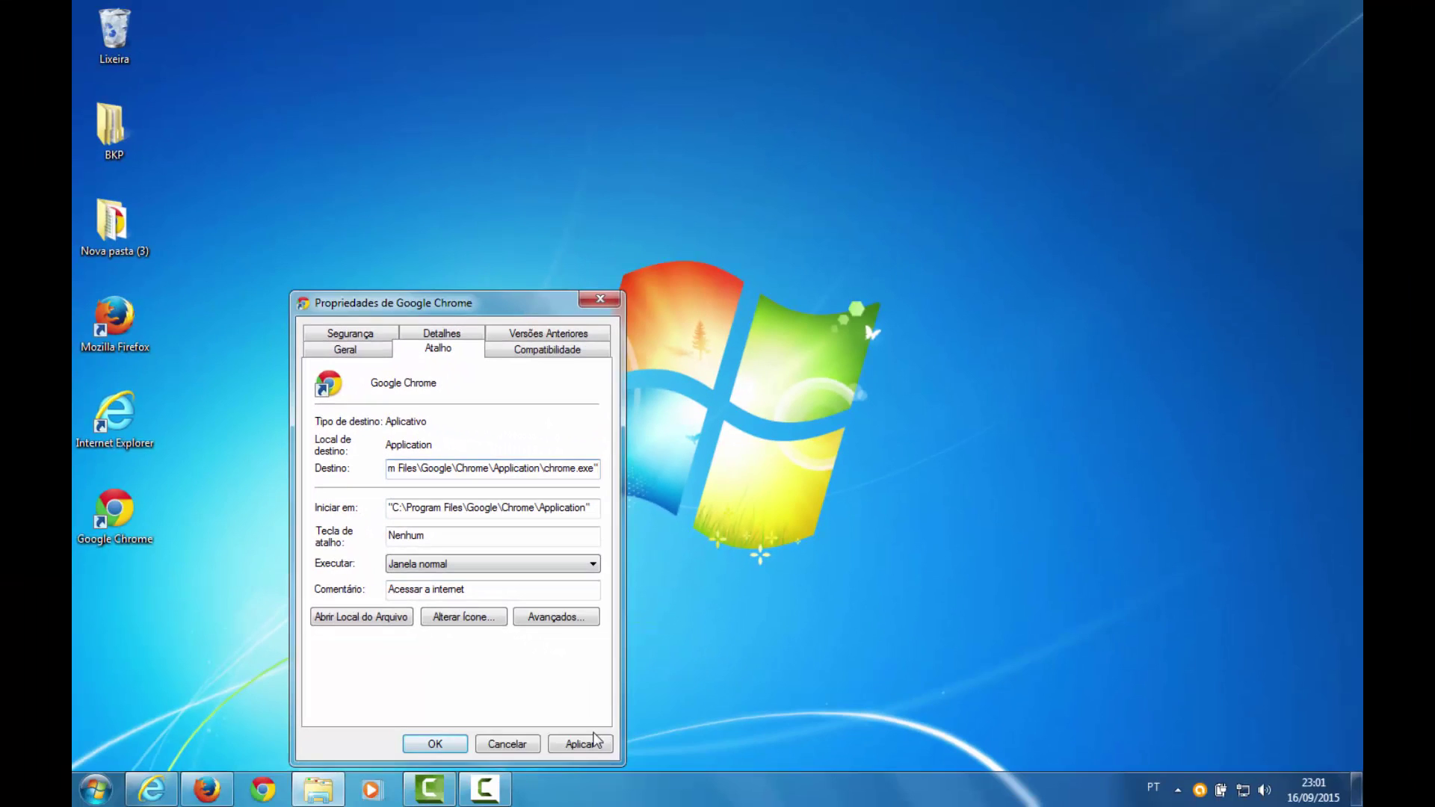
{"action": "left_click", "coordinate": [577, 745]}
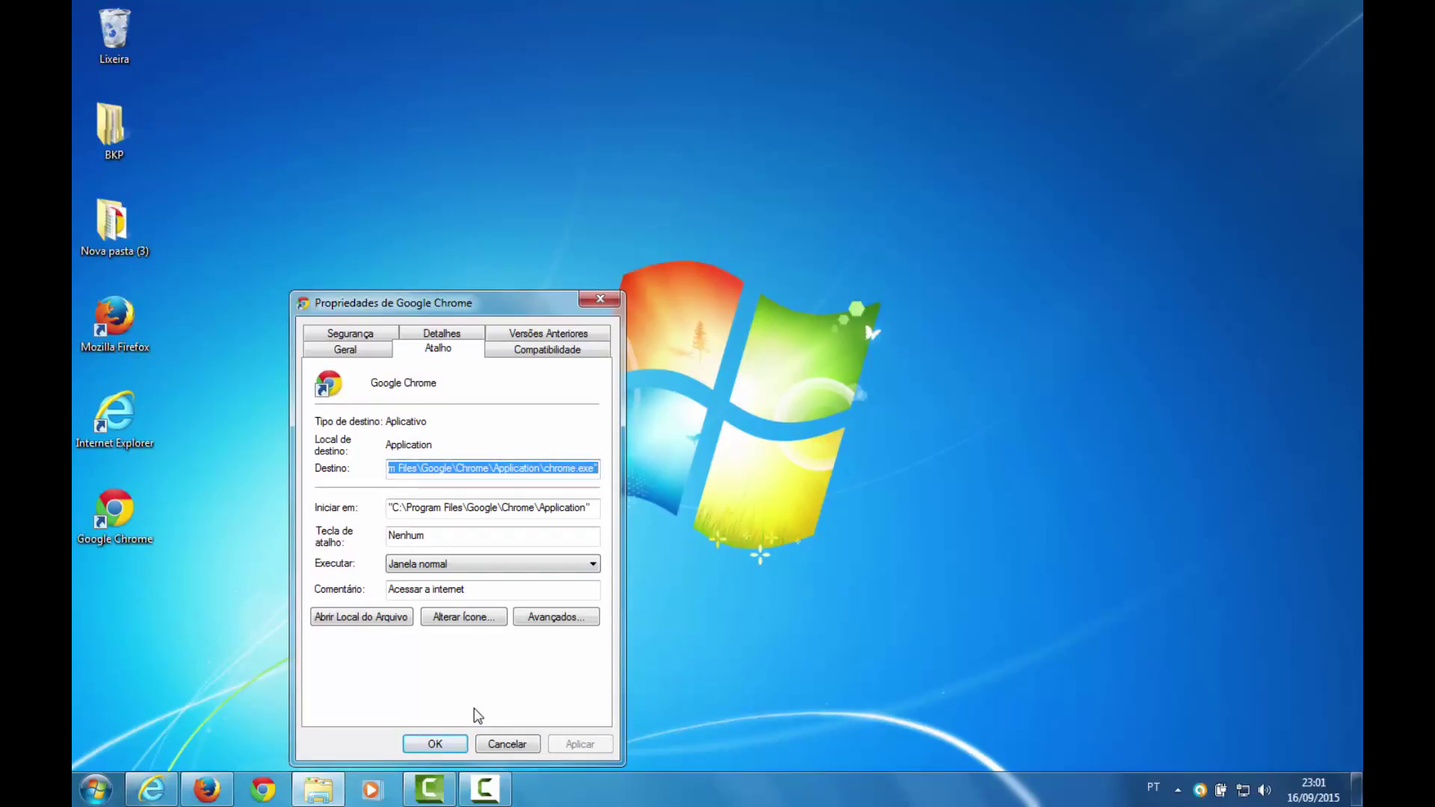
{"action": "left_click", "coordinate": [448, 743]}
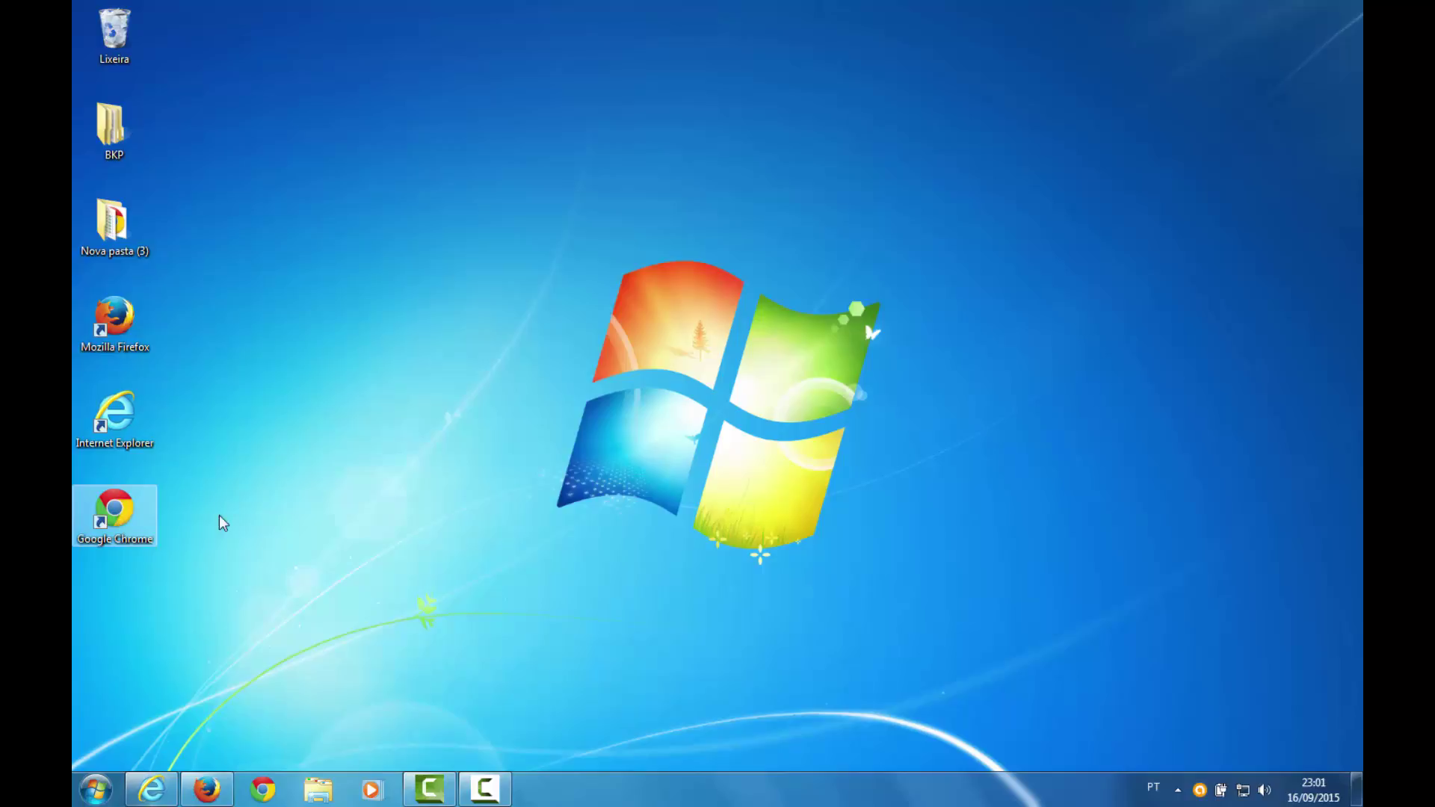
Check Chrome's start page by launching it from the desktop shortcut and from the taskbar shortcut, closing the browser each time.
{"action": "double_click", "coordinate": [129, 513]}
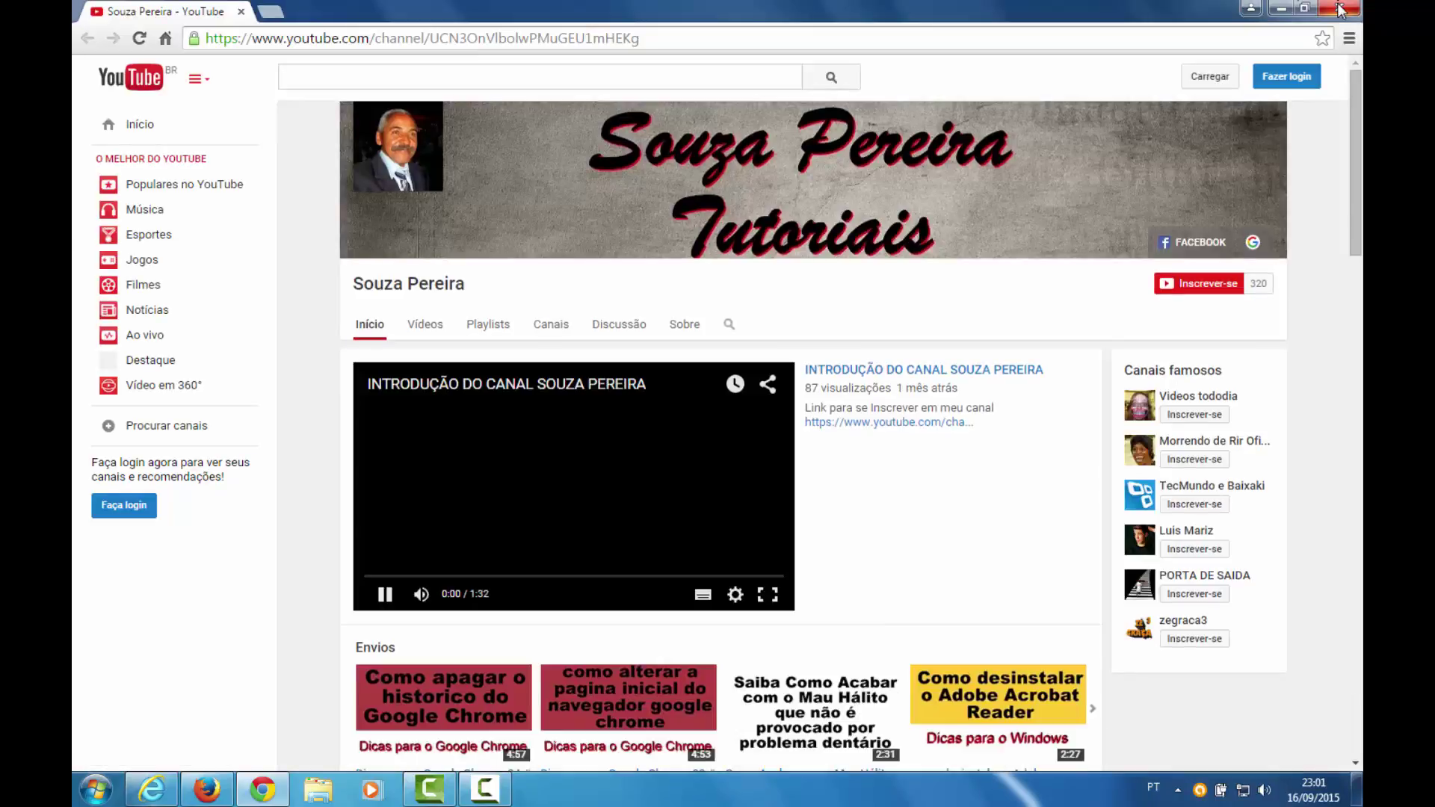
{"action": "left_click", "coordinate": [1337, 9]}
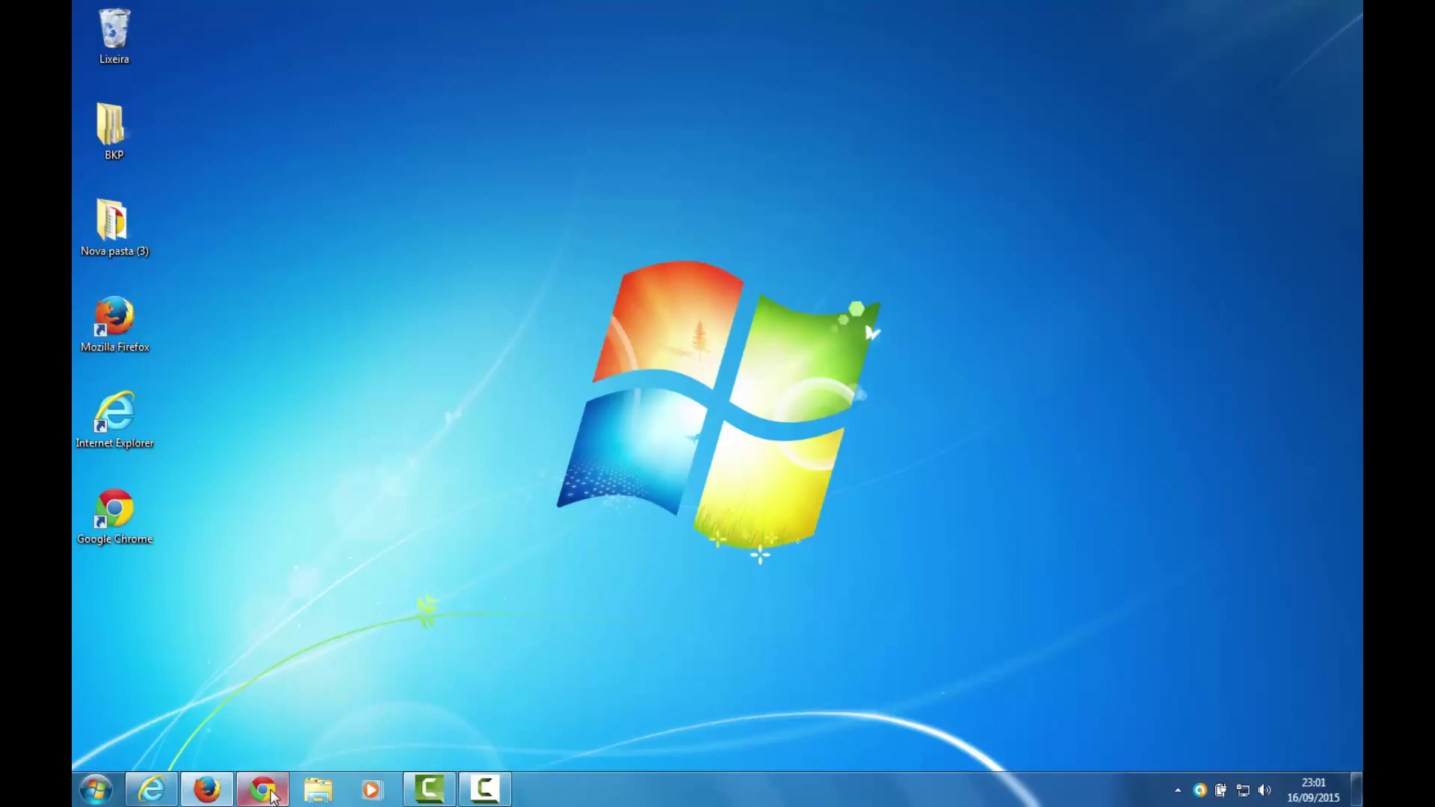
{"action": "left_click", "coordinate": [272, 796]}
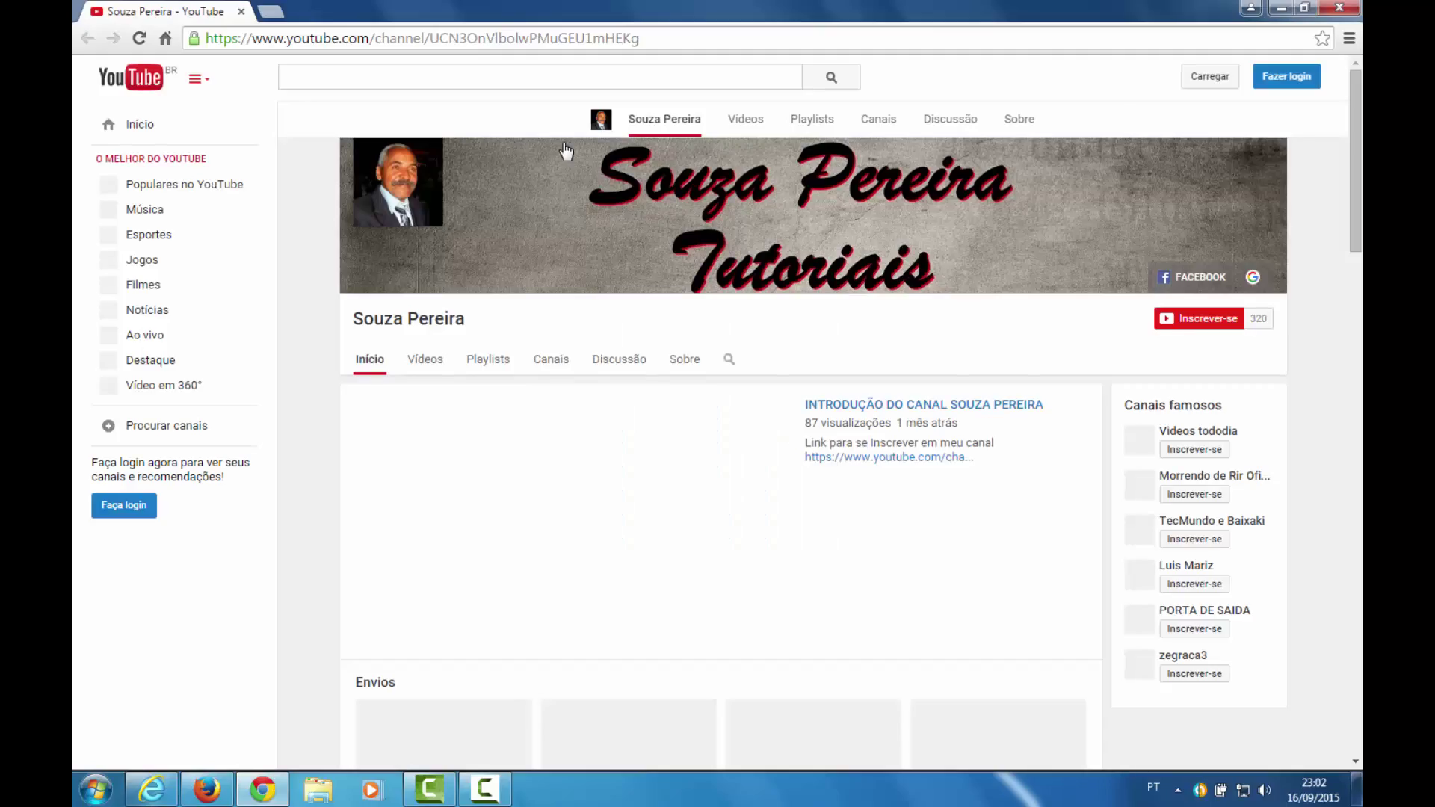
{"action": "left_click", "coordinate": [1338, 8]}
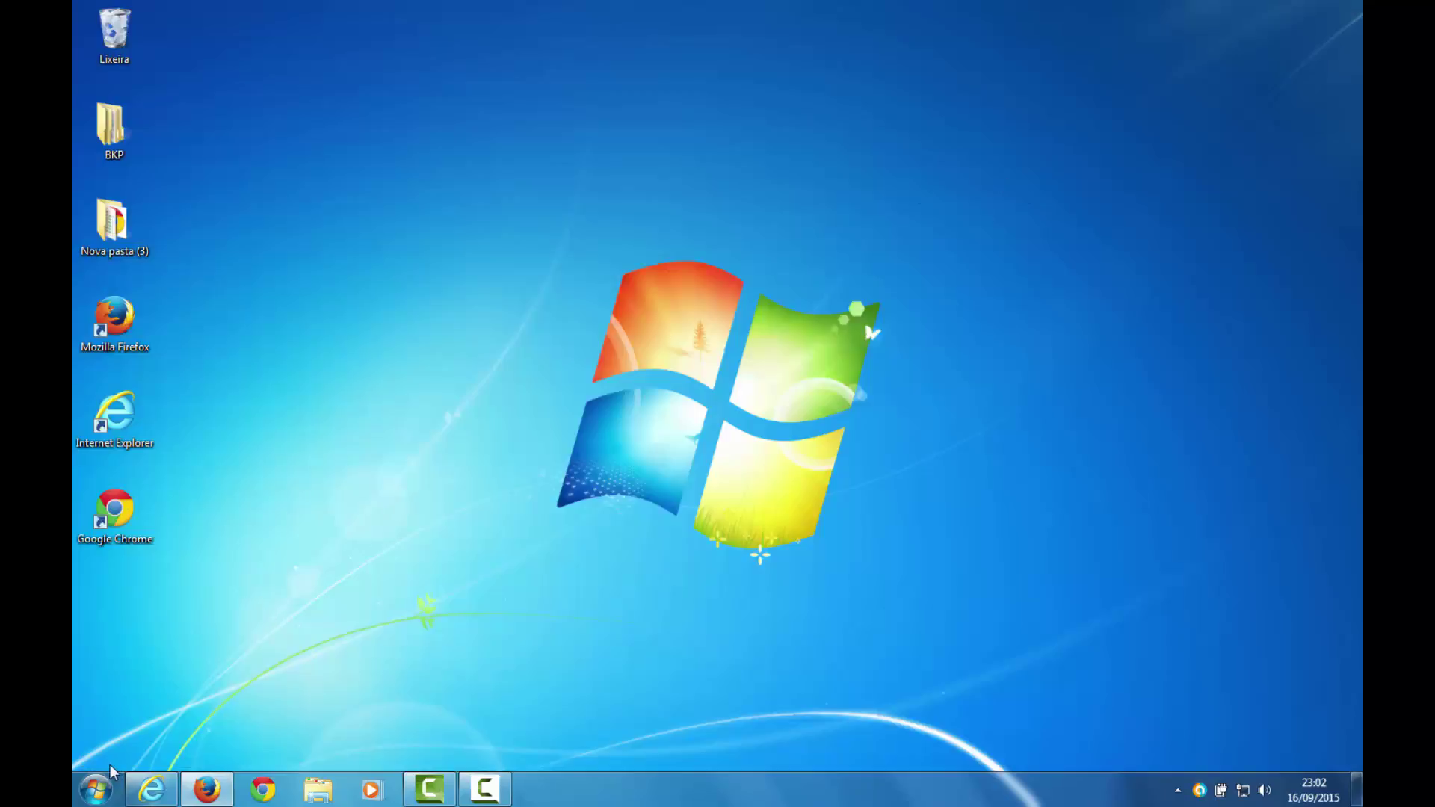
Launch Chrome from the shortcut pinned in the Start menu to check its start page, and close the browser.
{"action": "left_click", "coordinate": [97, 788]}
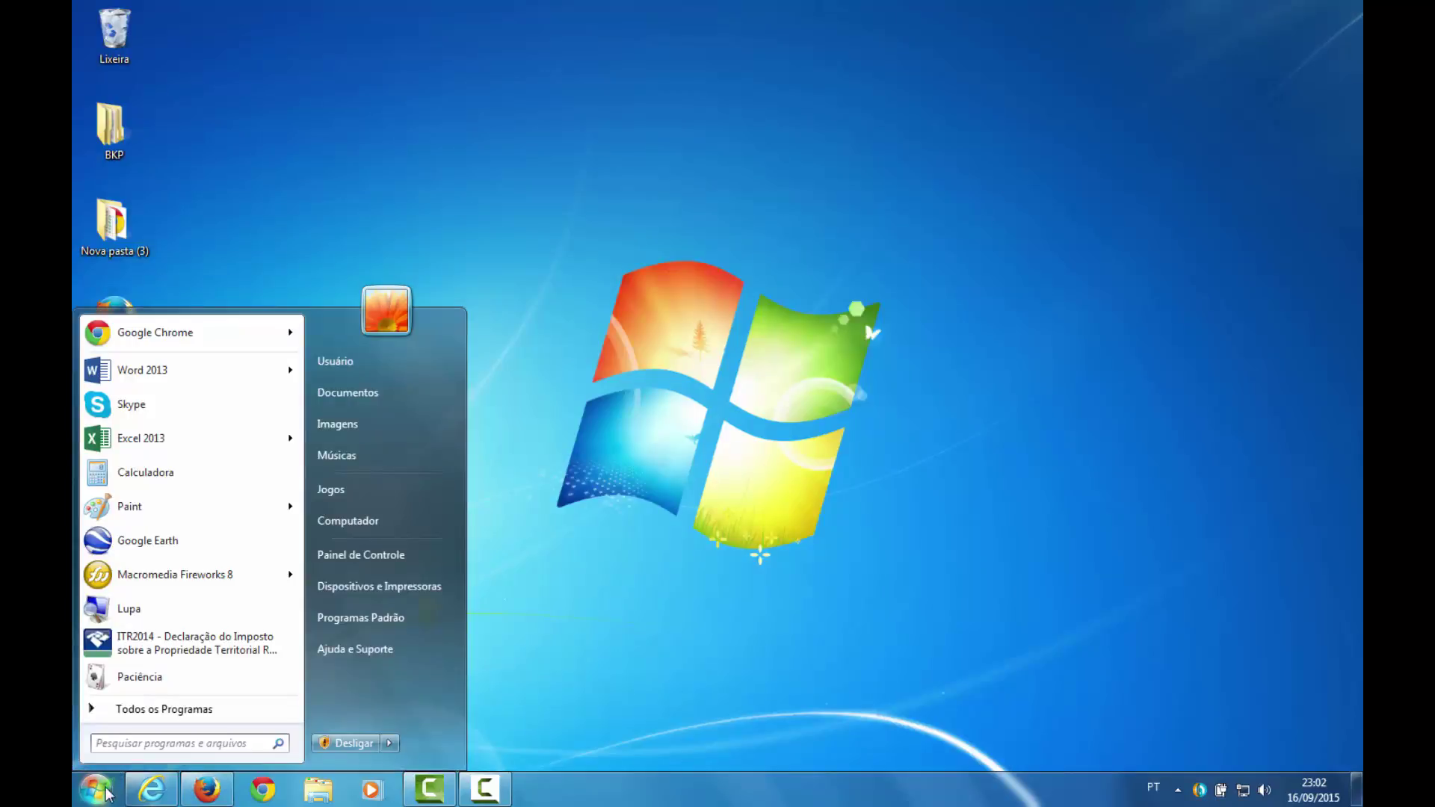
{"action": "left_click", "coordinate": [238, 340]}
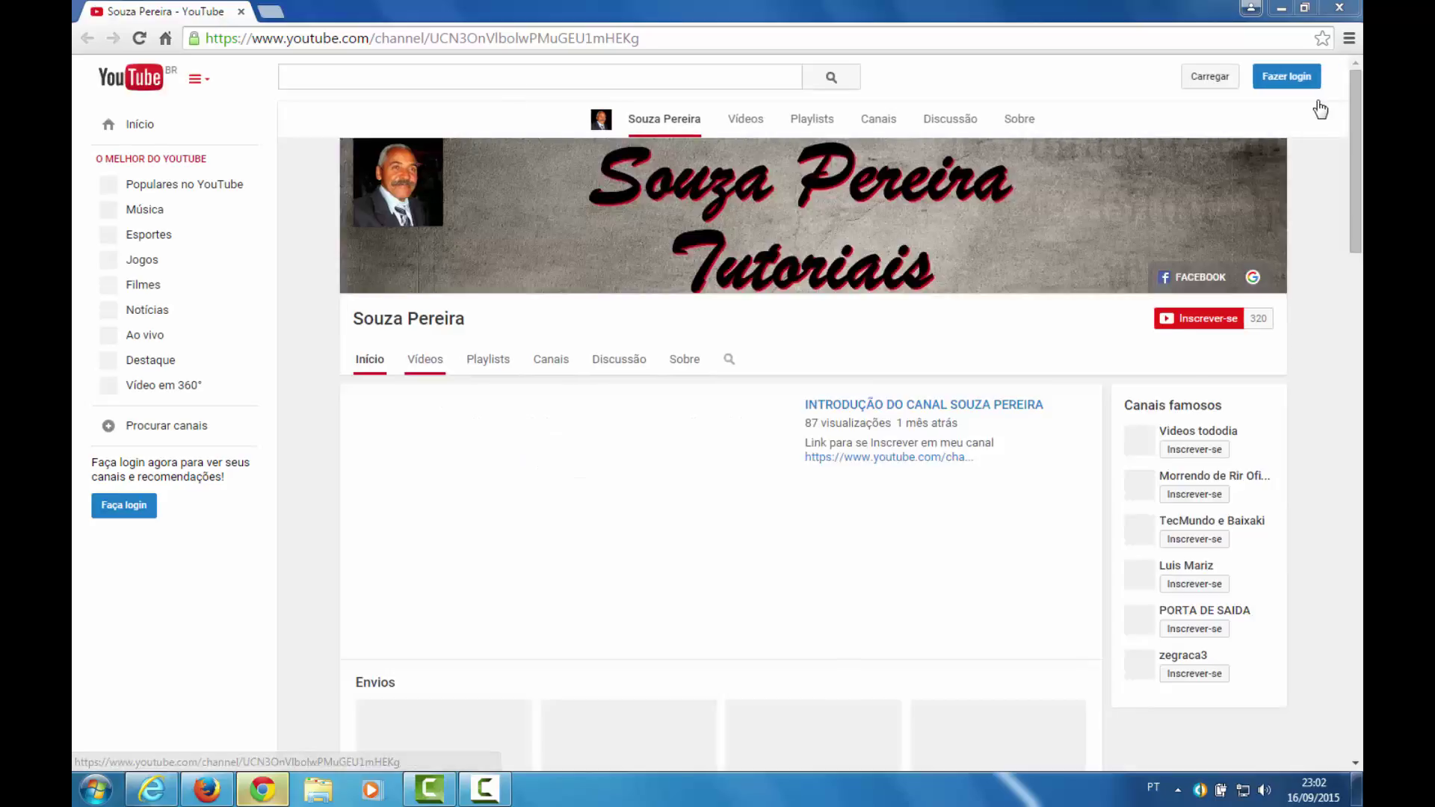
{"action": "left_click", "coordinate": [1337, 12]}
Launch Chrome from the Google Chrome folder of the Start menu's full program list to check its start page.
{"action": "left_click", "coordinate": [97, 788]}
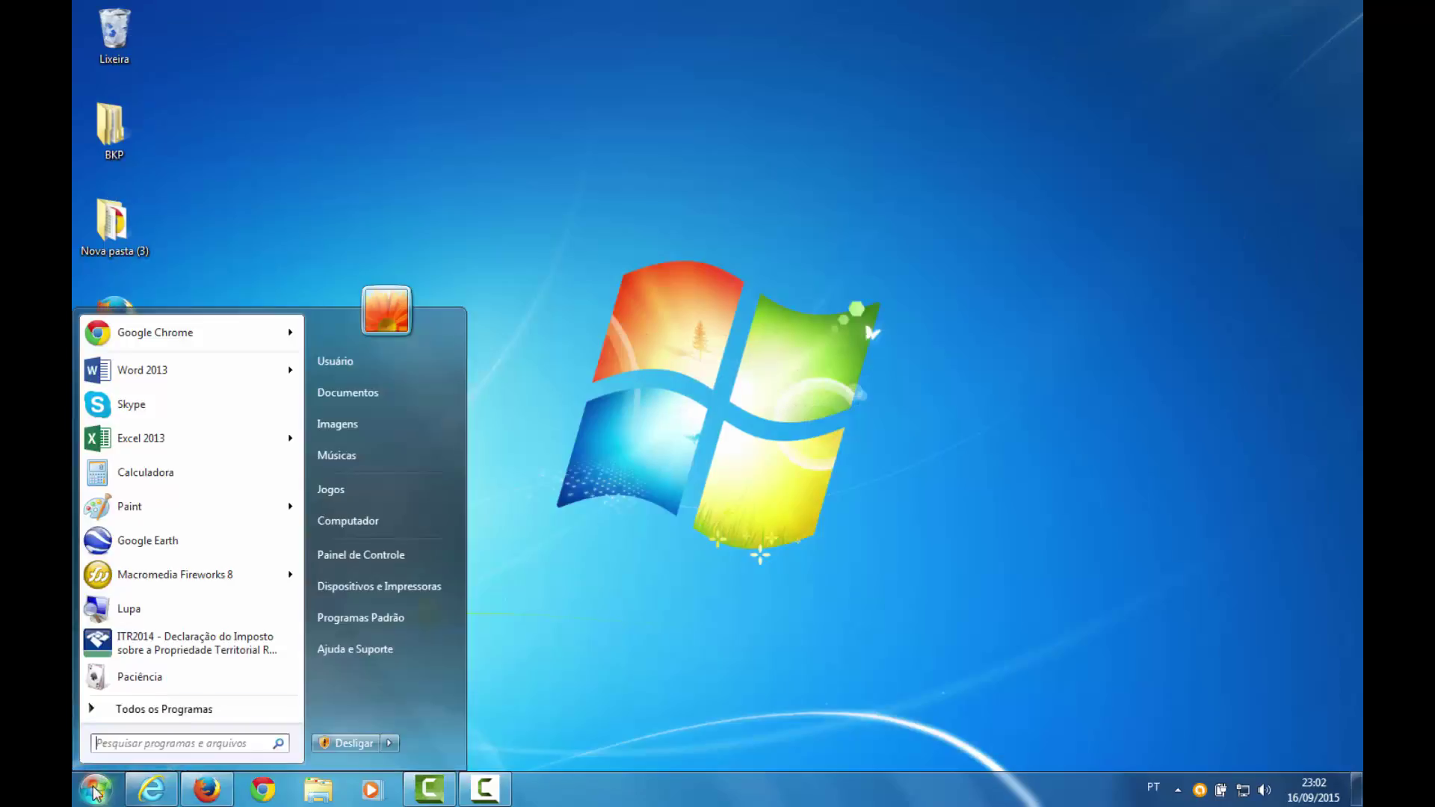
{"action": "left_click", "coordinate": [202, 709]}
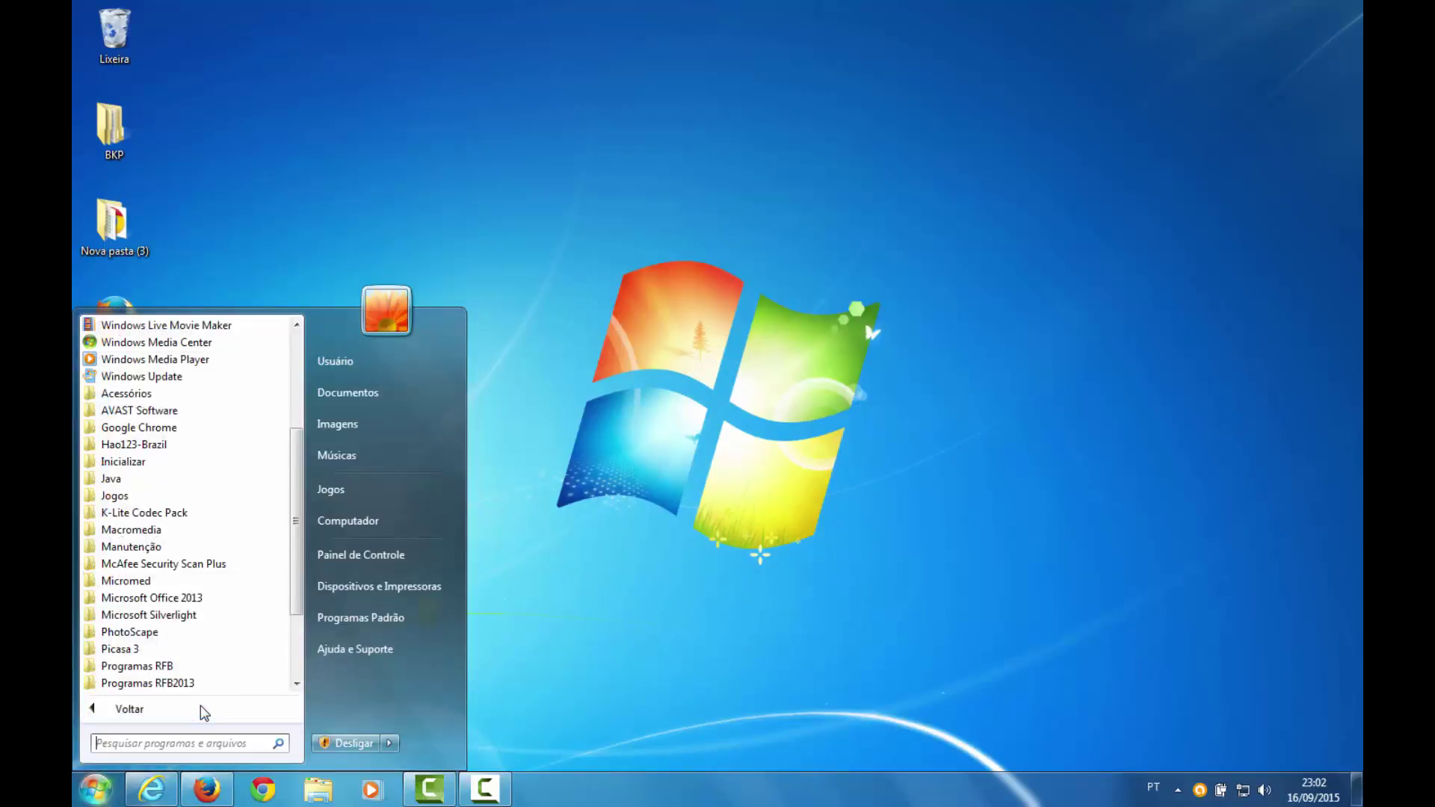
{"action": "left_click", "coordinate": [203, 428]}
{"action": "left_click", "coordinate": [198, 445]}
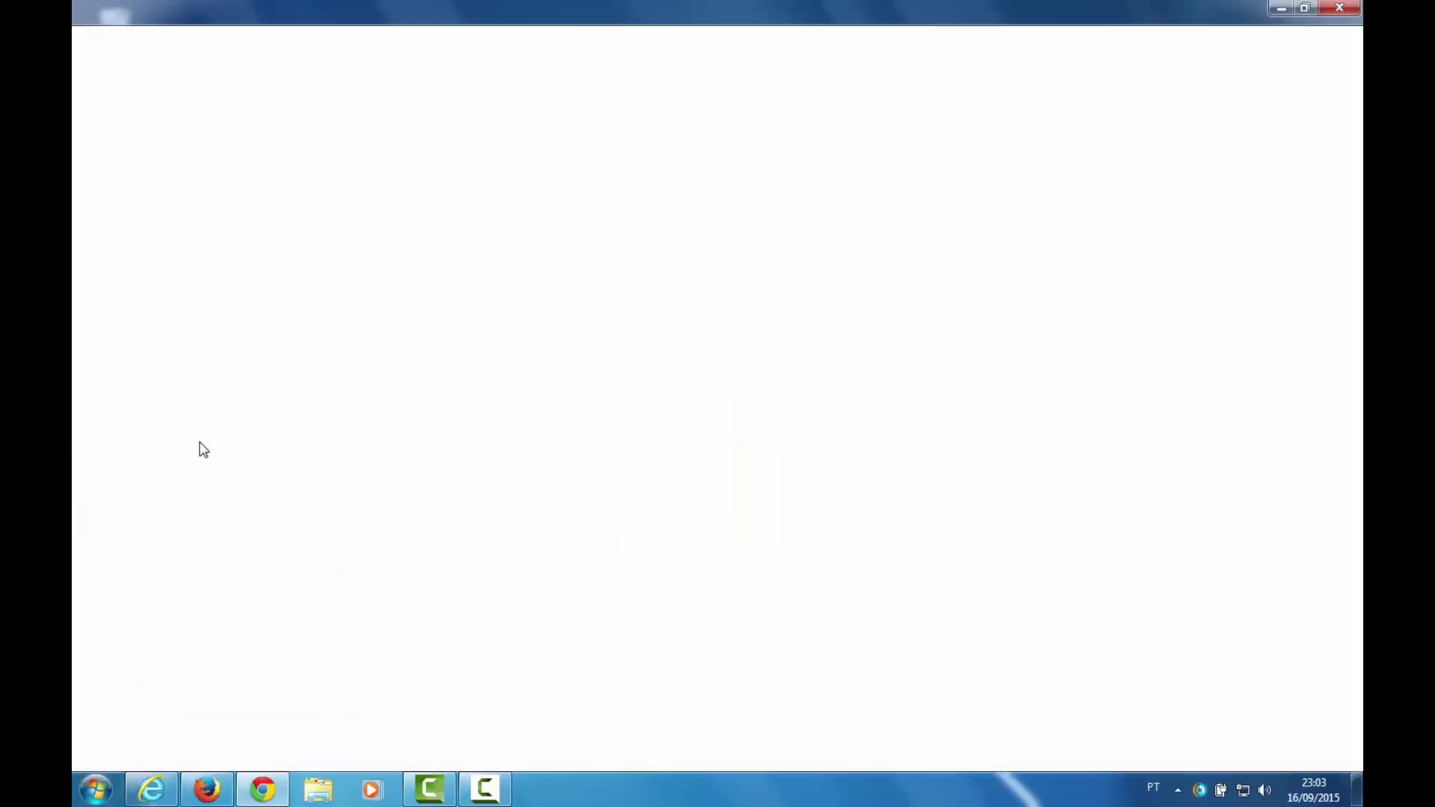